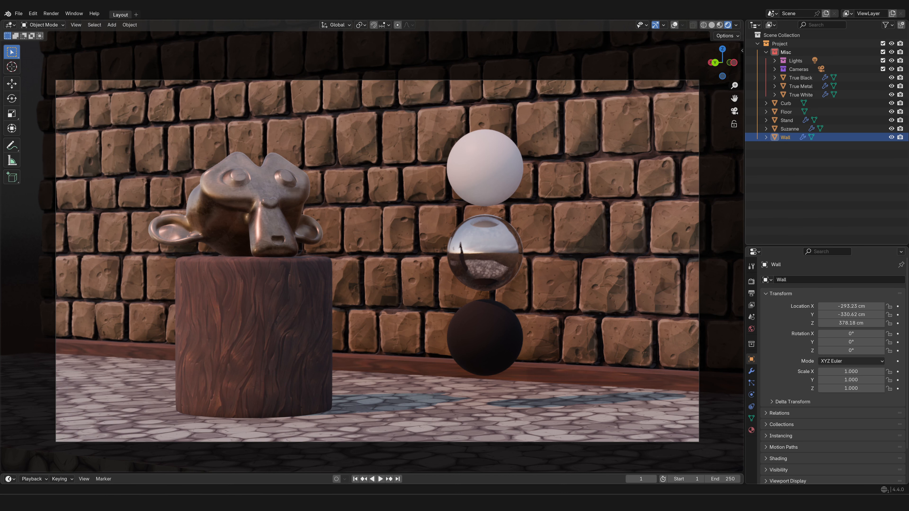
# - Leave the camera view, turn on viewport overlays, and hide the stand, Suzanne and the black, metal and white spheres
pyautogui.press('KP_0')
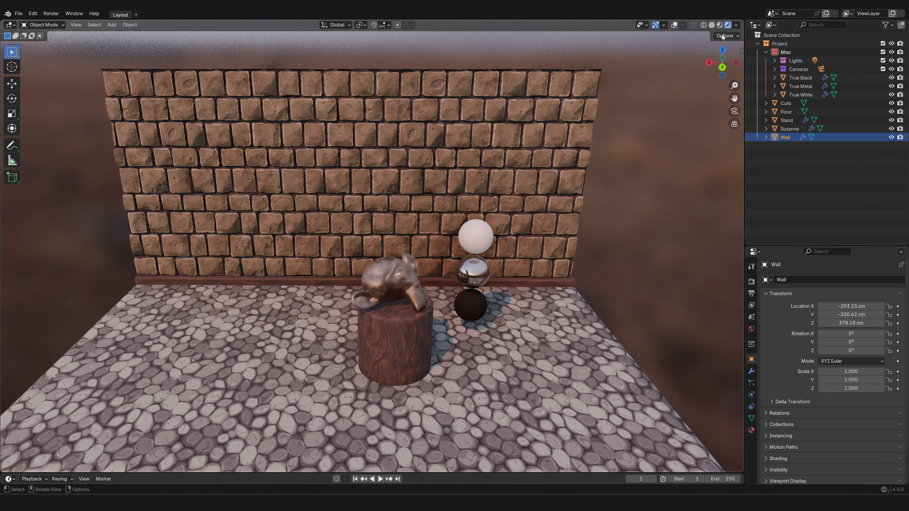
pyautogui.click(674, 25)
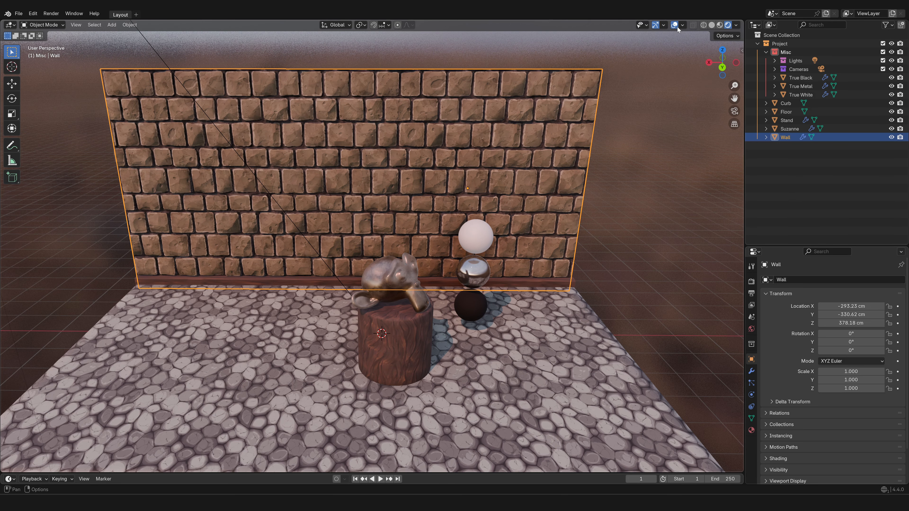
pyautogui.click(376, 328)
pyautogui.keyDown('shift'); pyautogui.click(399, 282); pyautogui.keyUp('shift')
pyautogui.keyDown('shift'); pyautogui.click(471, 311); pyautogui.keyUp('shift')
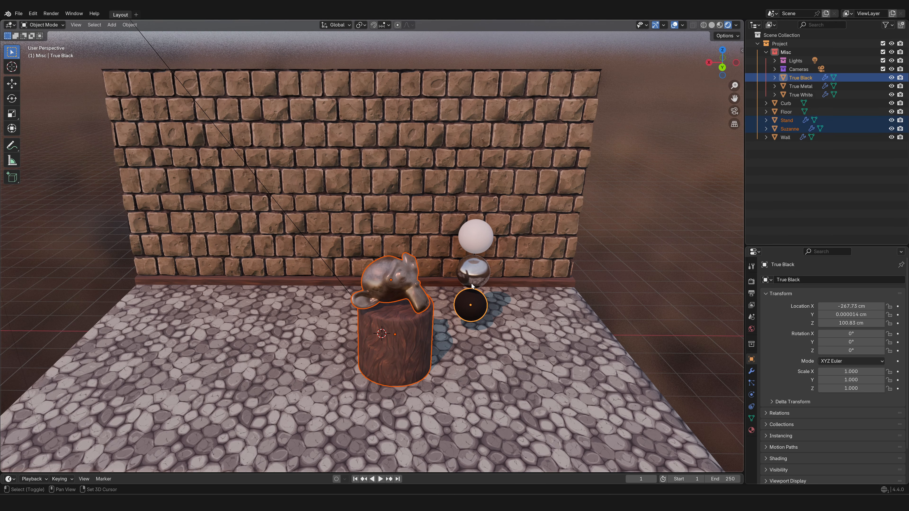
pyautogui.keyDown('shift'); pyautogui.click(473, 270); pyautogui.keyUp('shift')
pyautogui.keyDown('shift'); pyautogui.click(475, 233); pyautogui.keyUp('shift')
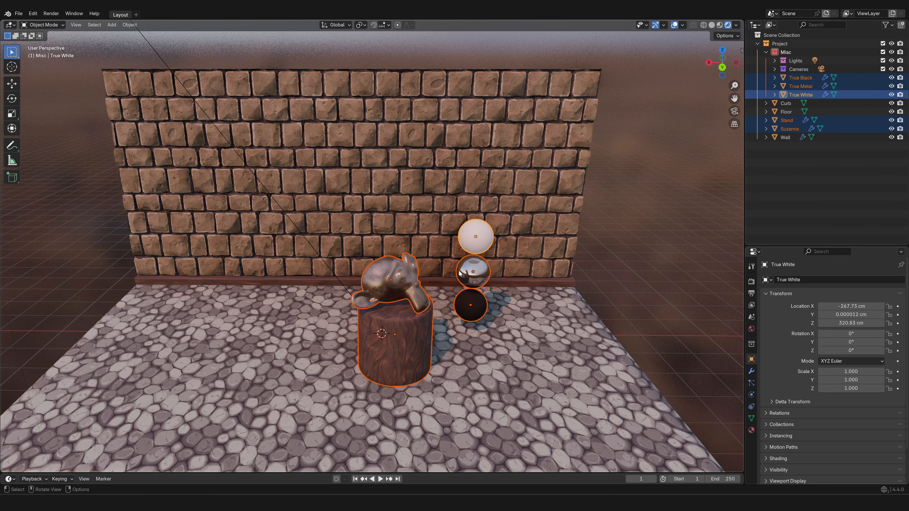
pyautogui.press('h')
pyautogui.scroll(4, 446, 305)
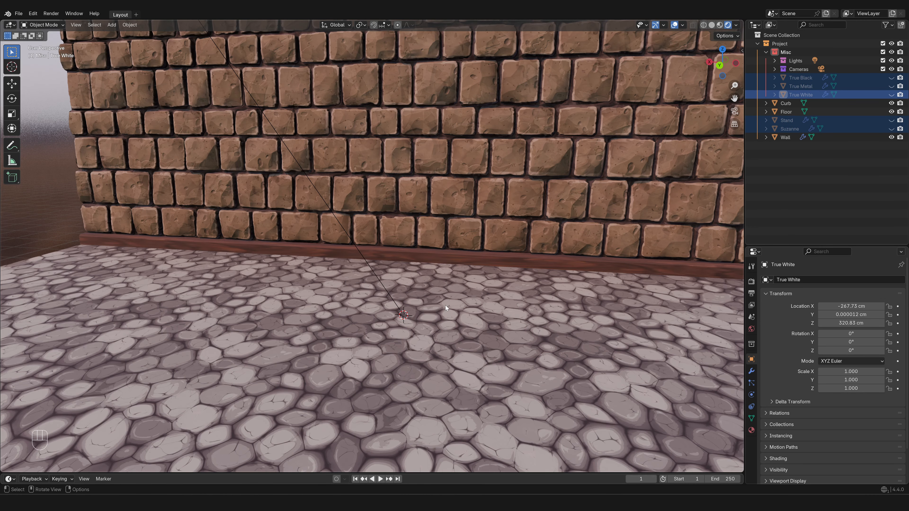
# - Reset the 3D cursor to the world origin and hide the floor, curb and wall
pyautogui.hotkey('shift', 's')
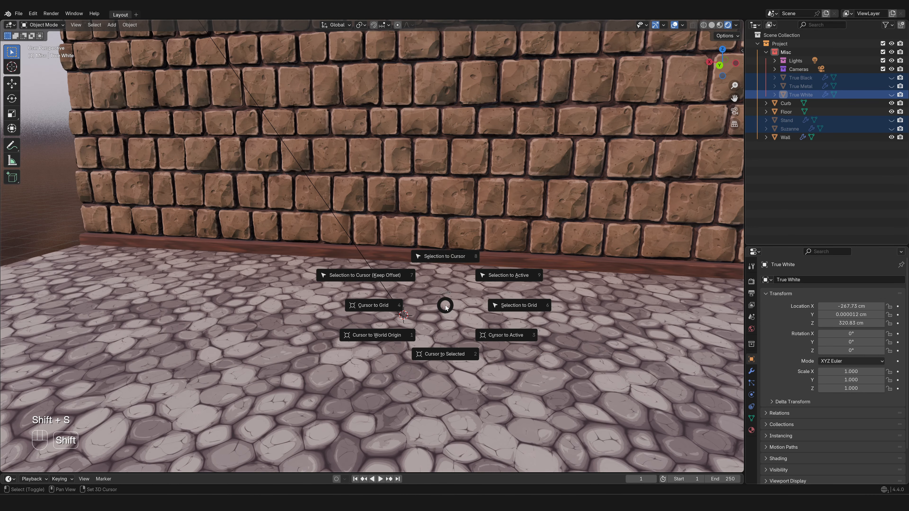
pyautogui.click(380, 338)
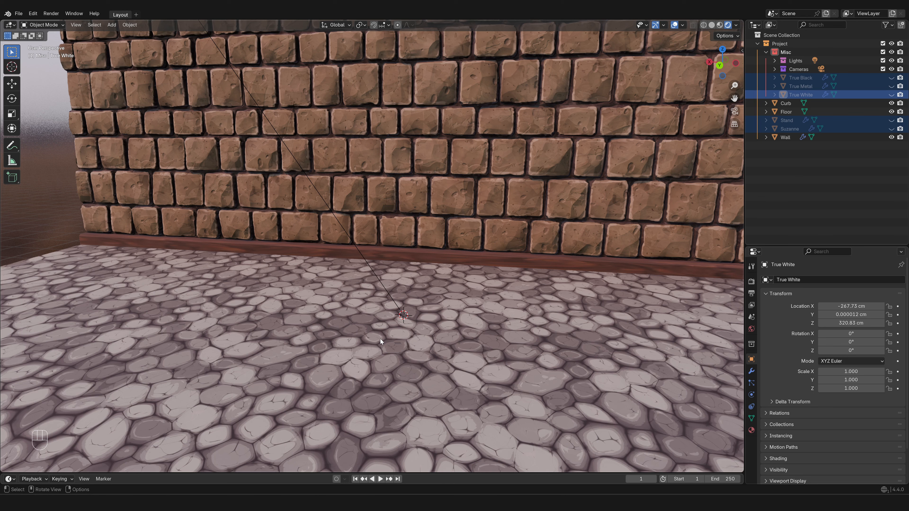
pyautogui.click(380, 338)
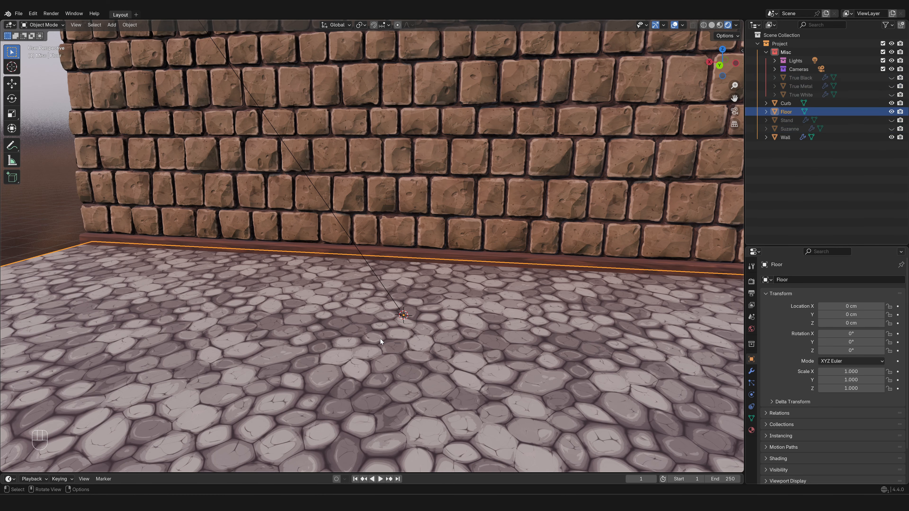
pyautogui.keyDown('shift'); pyautogui.click(374, 255); pyautogui.keyUp('shift')
pyautogui.keyDown('shift'); pyautogui.click(392, 205); pyautogui.keyUp('shift')
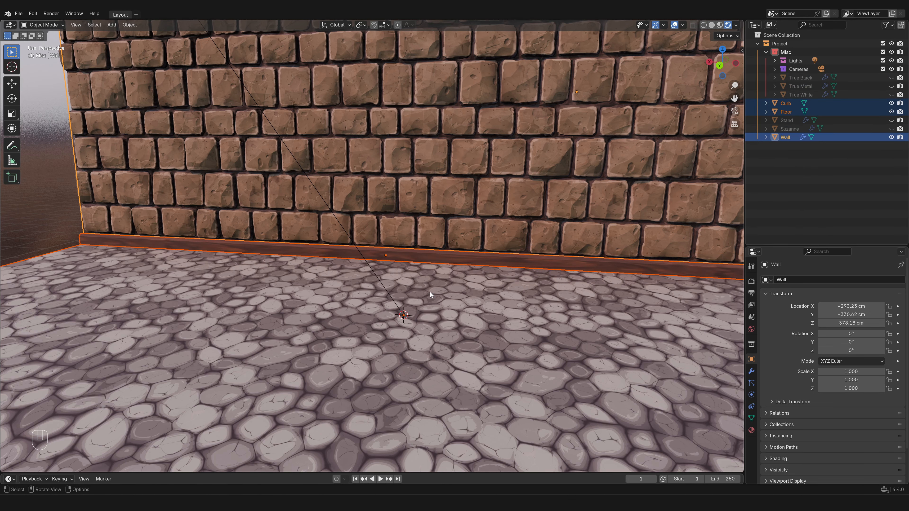
pyautogui.press('h')
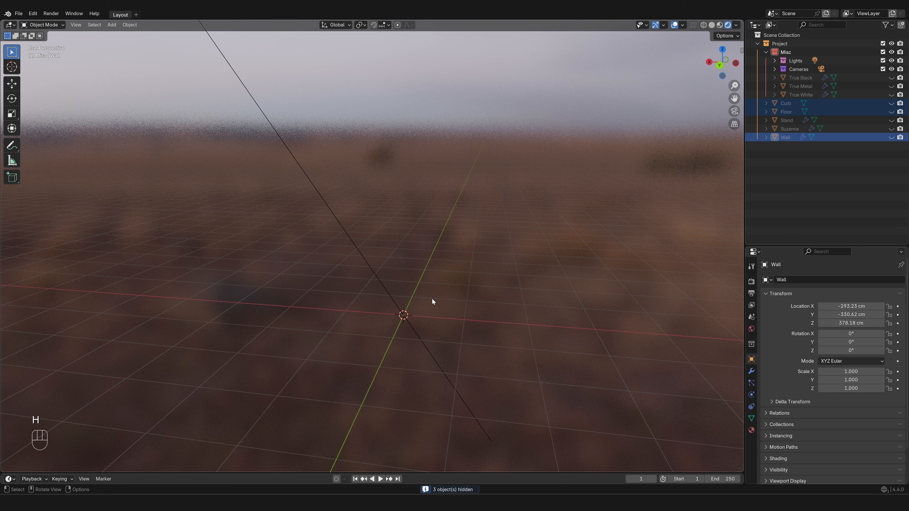
# - Add a 200 cm cube at the world origin and create a new top-level collection named 3D Modeling
pyautogui.hotkey('shift', 'a')
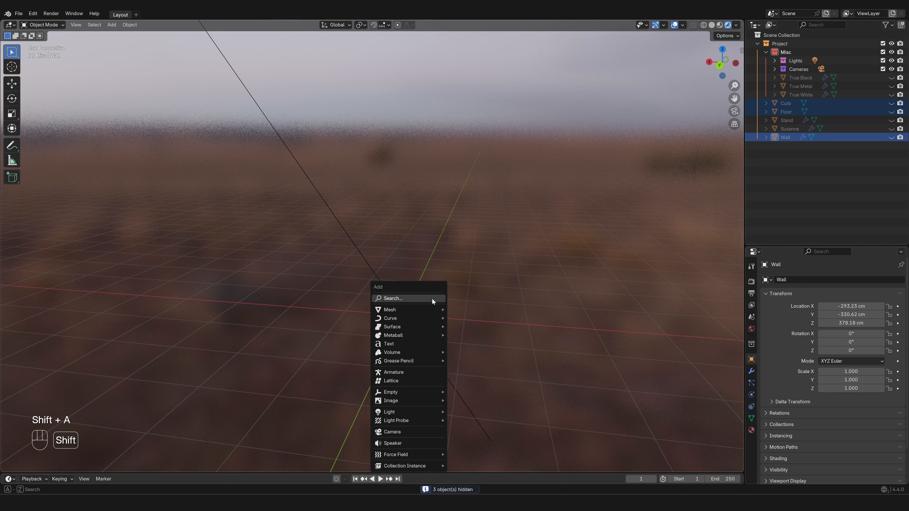
pyautogui.click(466, 318)
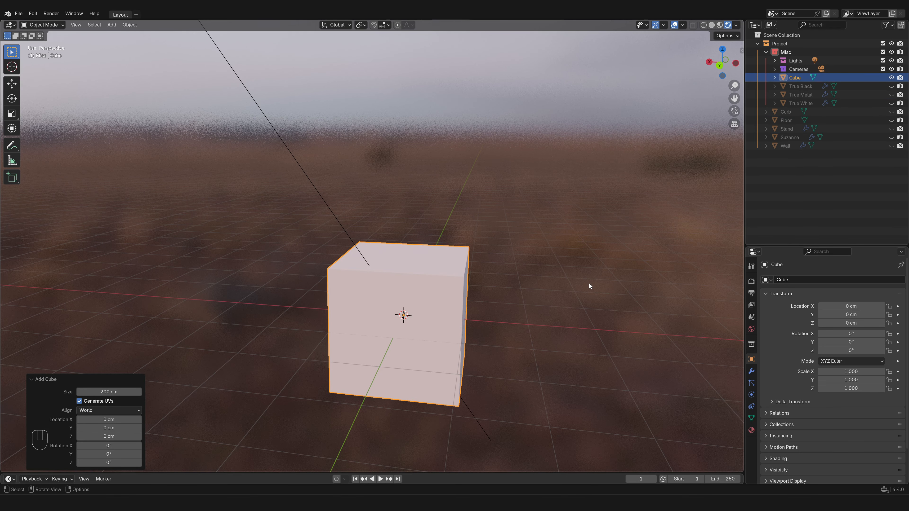
pyautogui.rightClick(792, 195)
pyautogui.click(792, 195)
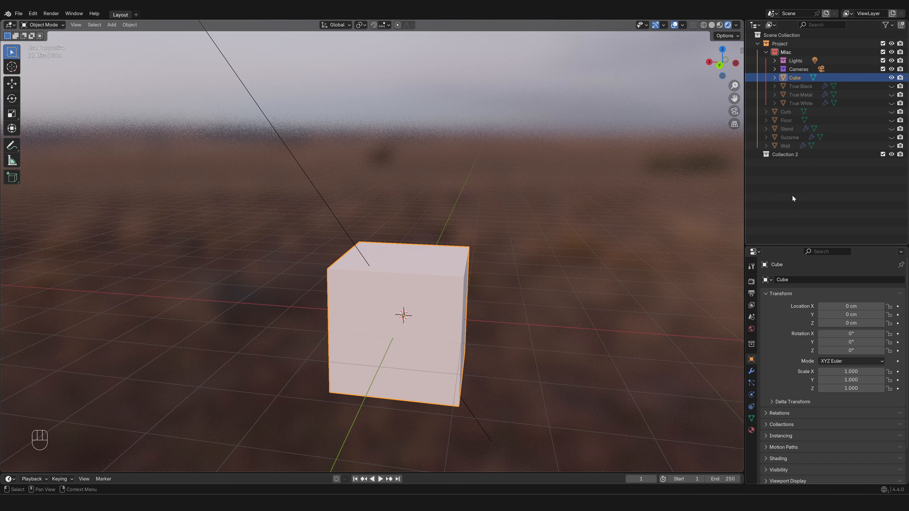
pyautogui.doubleClick(793, 155)
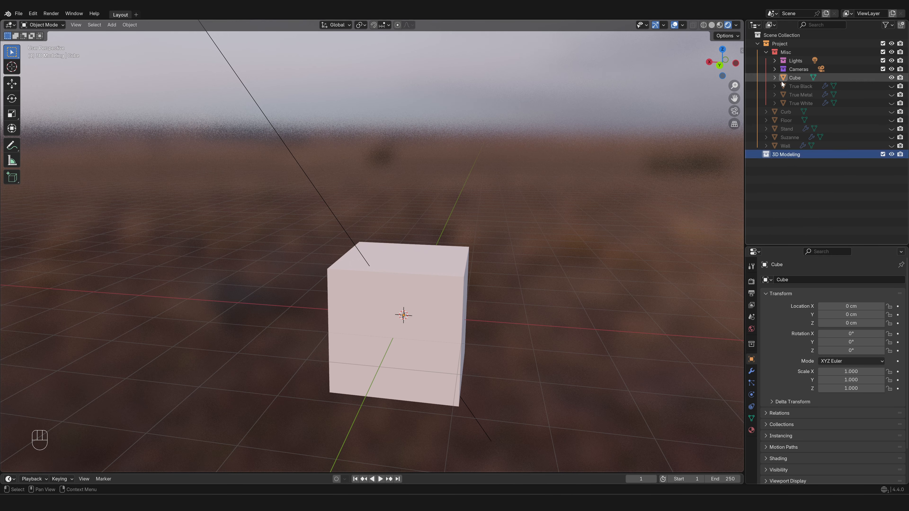
# - Move the cube into the 3D Modeling collection and make that collection active
pyautogui.moveTo(781, 81); pyautogui.dragTo(771, 157)
pyautogui.click(770, 172)
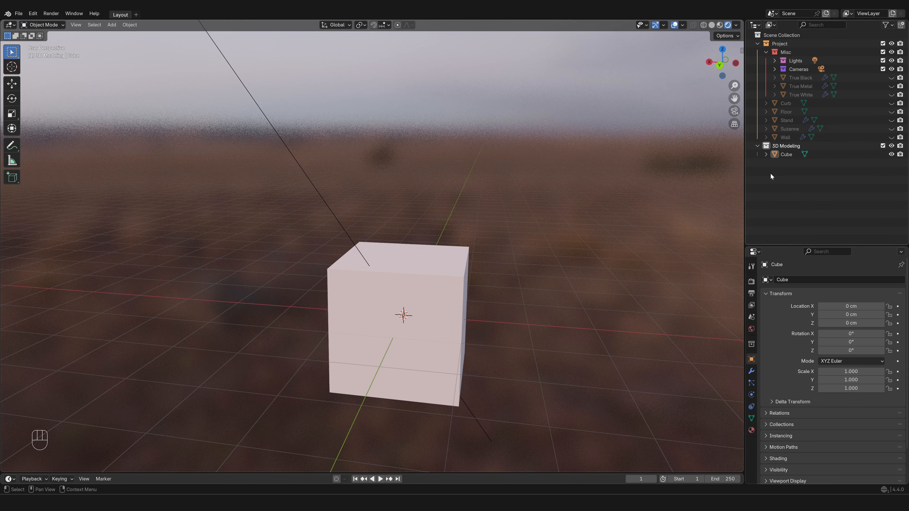
pyautogui.click(788, 146)
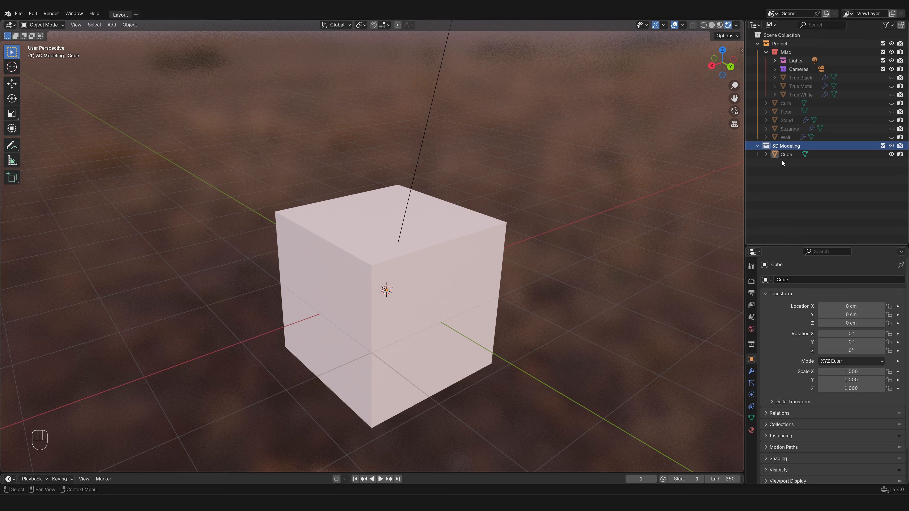
# - Select the cube and enter Edit Mode on it
pyautogui.click(457, 268)
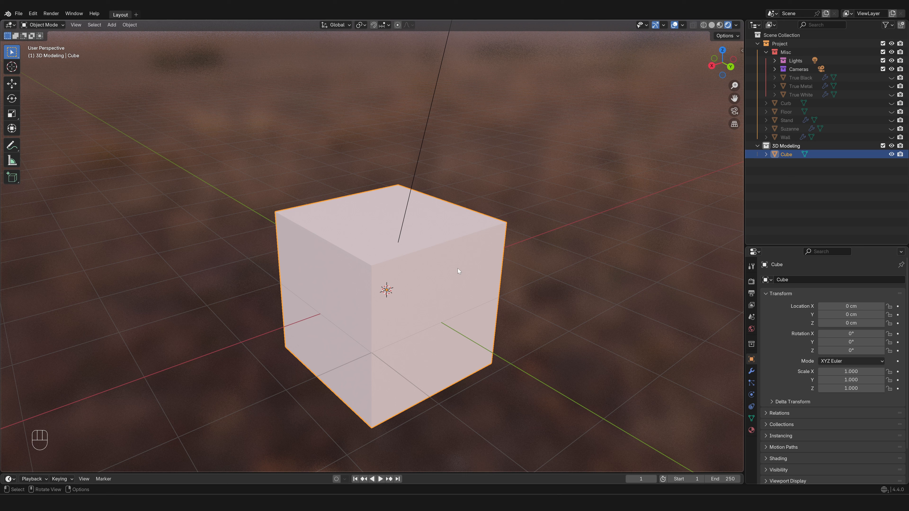
pyautogui.press('Tab')
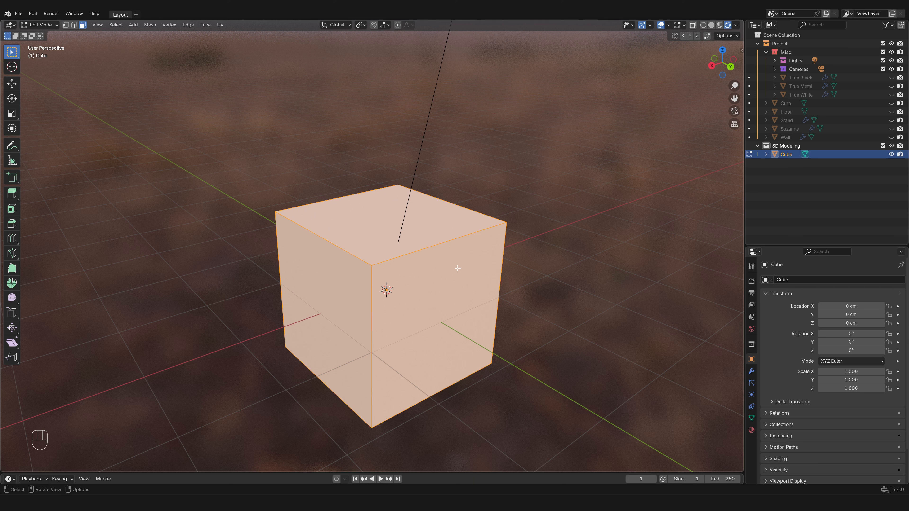
# - Try deleting all of the cube's geometry and undo the deletion
pyautogui.press('x')
pyautogui.click(449, 284)
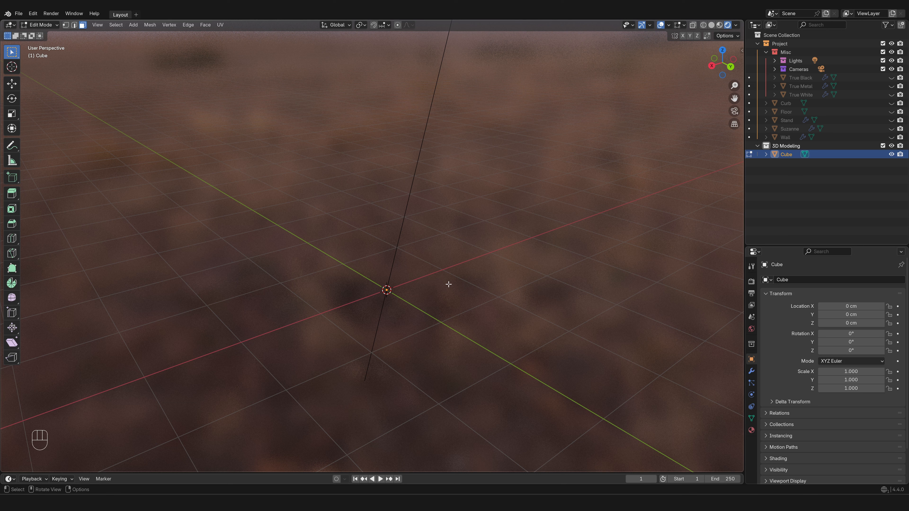
pyautogui.hotkey('ctrl', 'z')
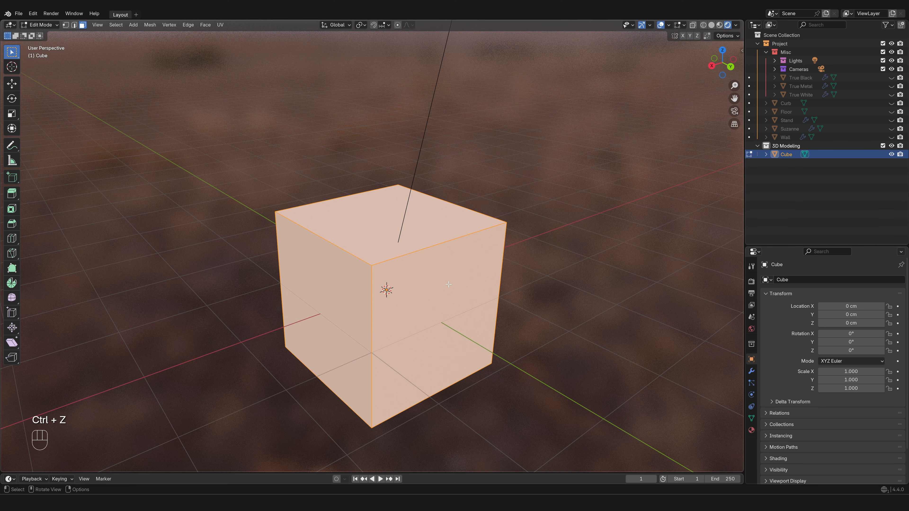
# - Add a 32-vertex cylinder within the cube's mesh, raise it about 146 cm along Z, and return to Object Mode
pyautogui.click(547, 291)
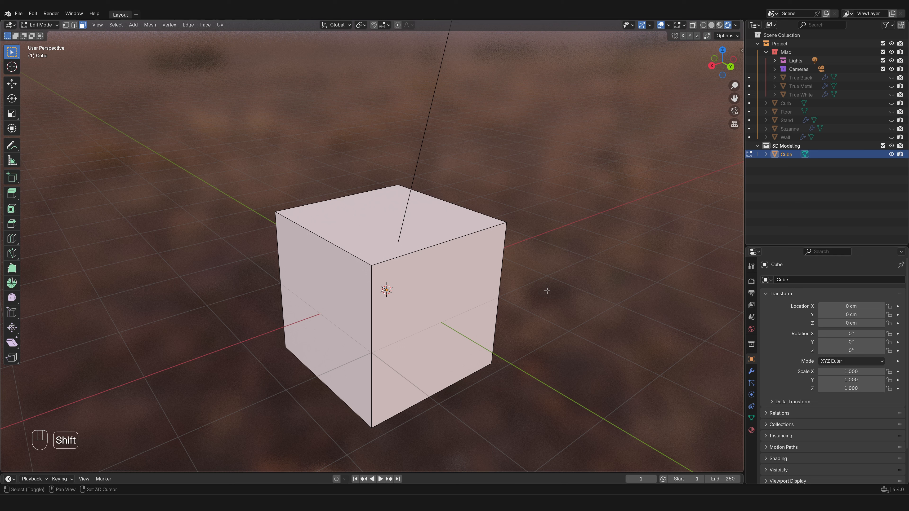
pyautogui.hotkey('shift', 'a')
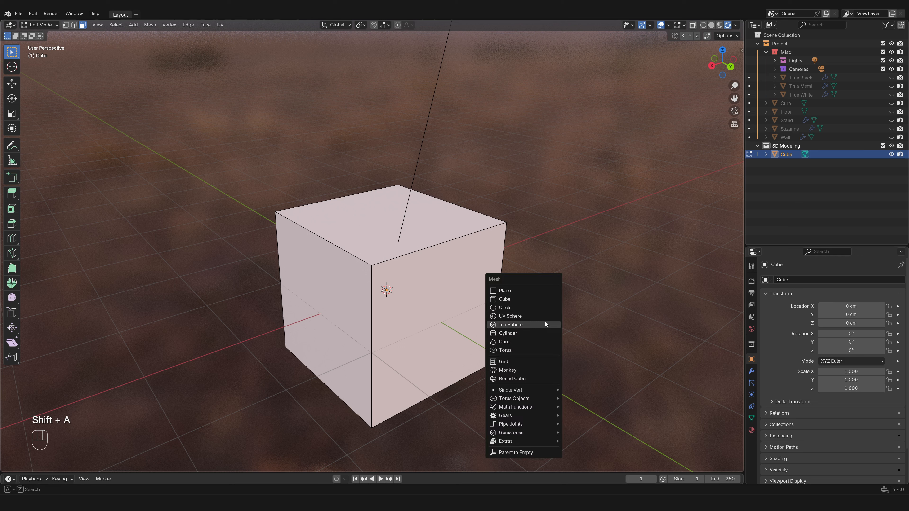
pyautogui.click(540, 334)
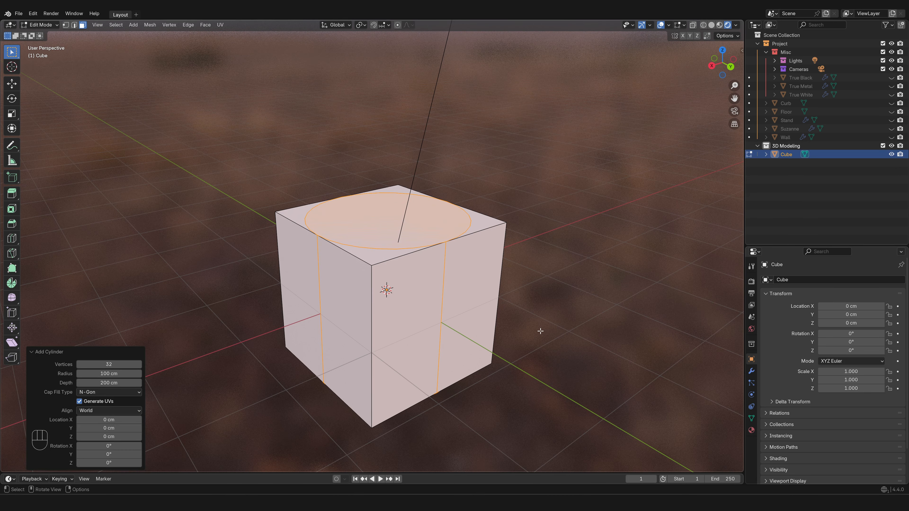
pyautogui.press('g')
pyautogui.press('z')
pyautogui.click(543, 221)
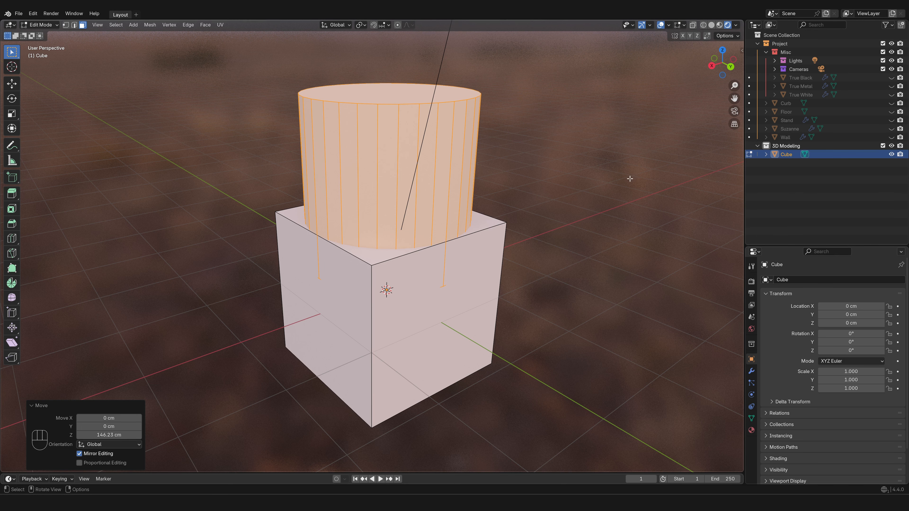
pyautogui.press('Tab')
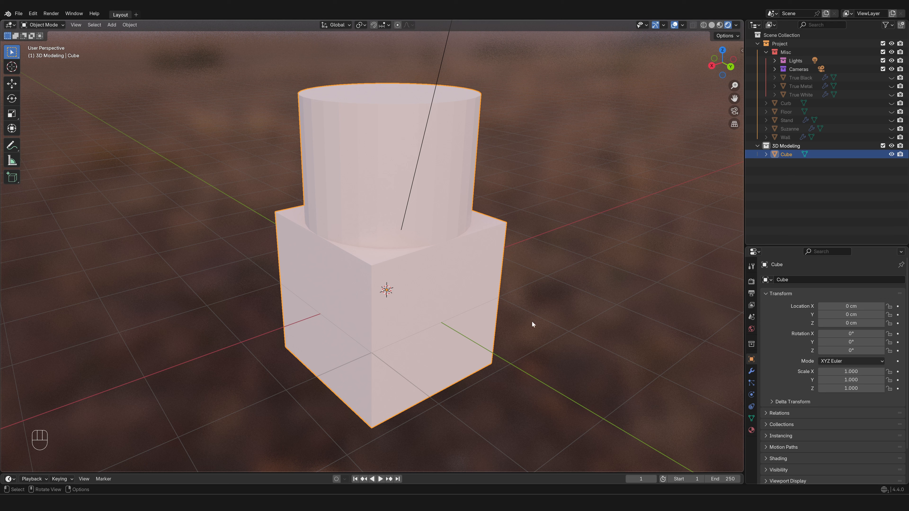
# - Add a separate cylinder object with 100 cm radius and 200 cm depth, and move it about 200 cm along Y
pyautogui.hotkey('shift', 'a')
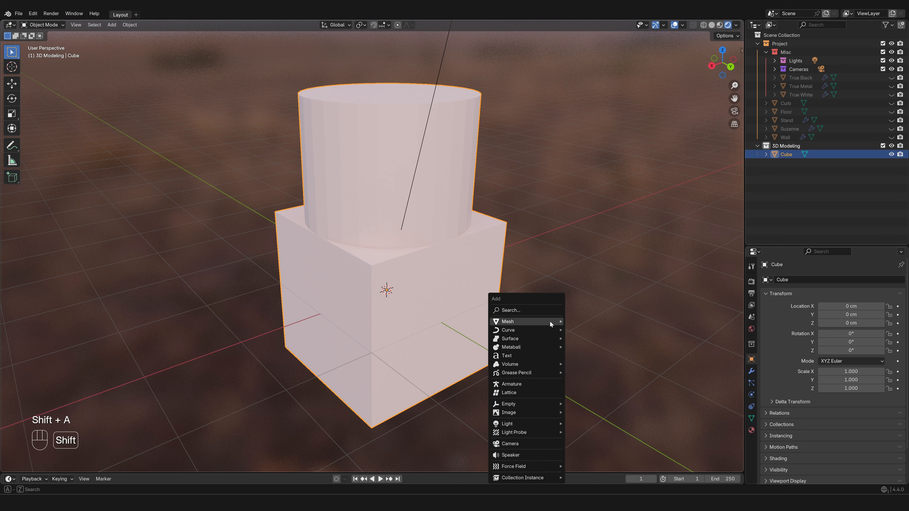
pyautogui.moveTo(550, 322)
pyautogui.click(618, 203)
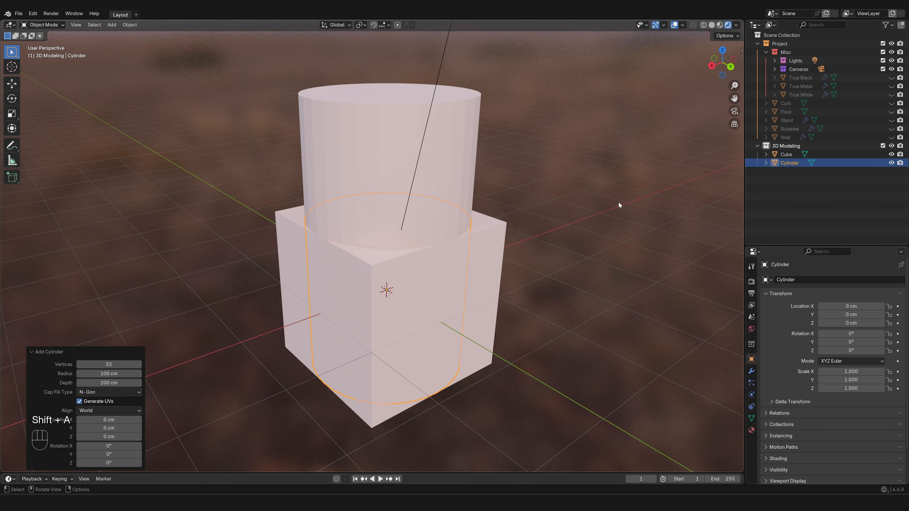
pyautogui.press('g')
pyautogui.press('y')
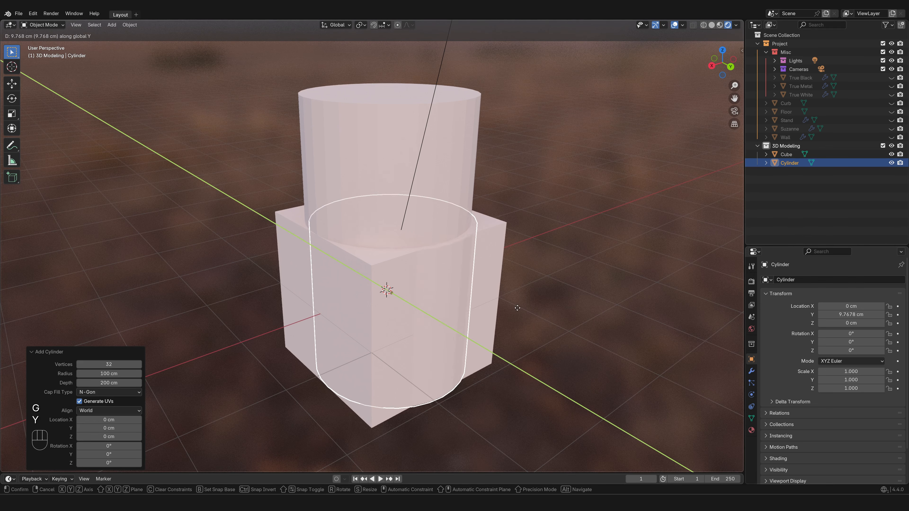
pyautogui.click(637, 356)
pyautogui.scroll(-4, 543, 365)
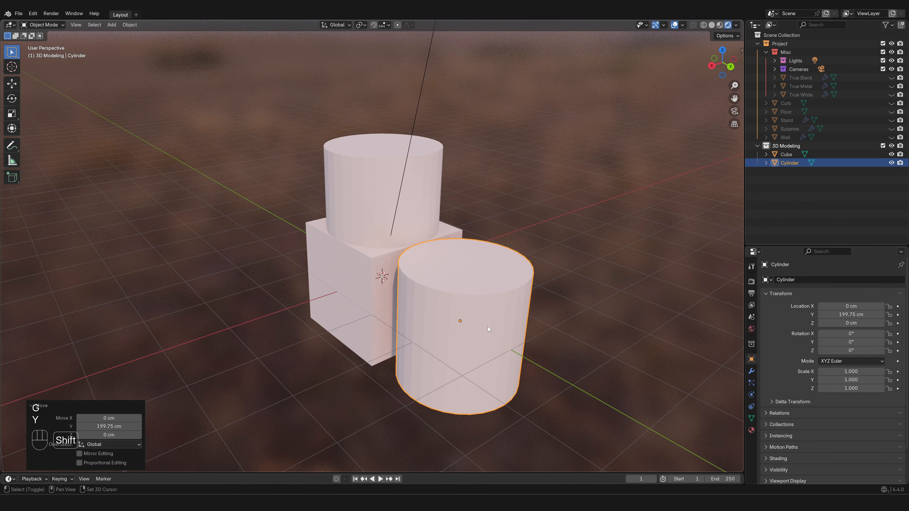
pyautogui.moveTo(487, 326); pyautogui.dragTo(467, 319, button='middle')
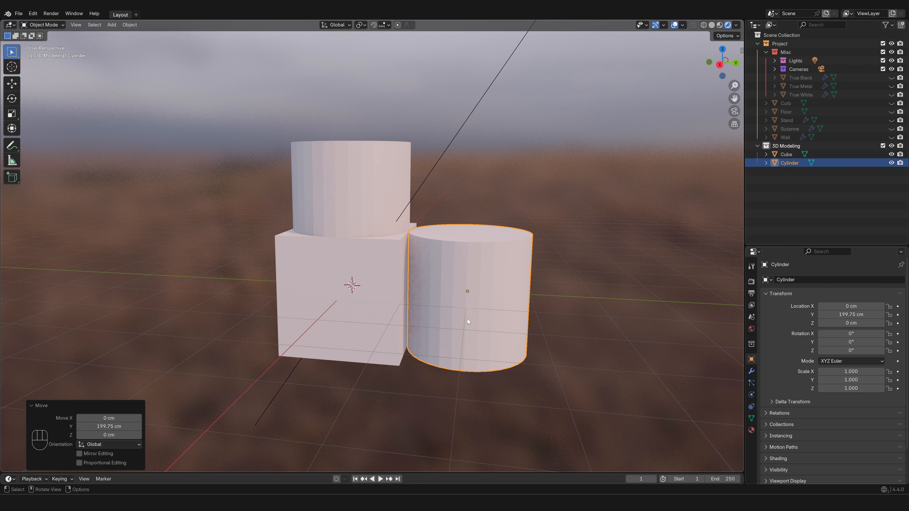
# - Switch mesh editing from the separate cylinder to the cube object and undo the upward move of its added cylinder
pyautogui.press('Tab')
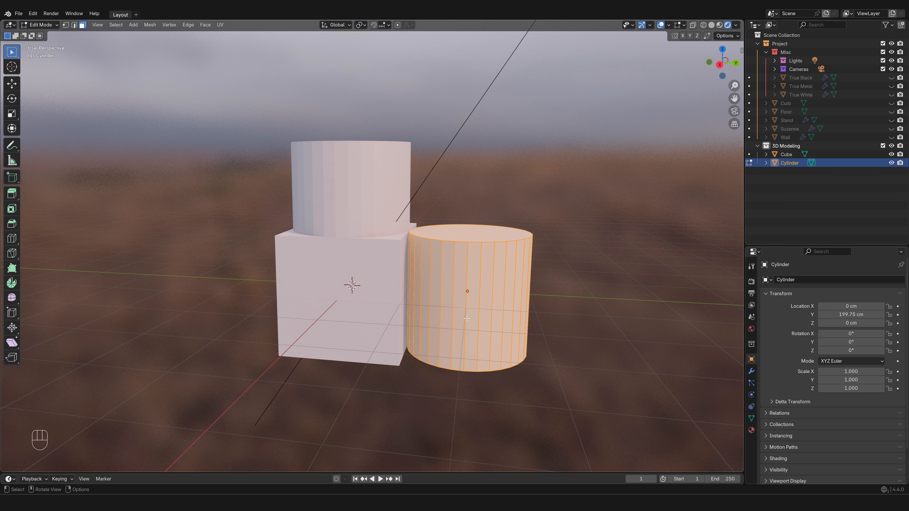
pyautogui.press('Tab')
pyautogui.click(345, 296)
pyautogui.press('Tab')
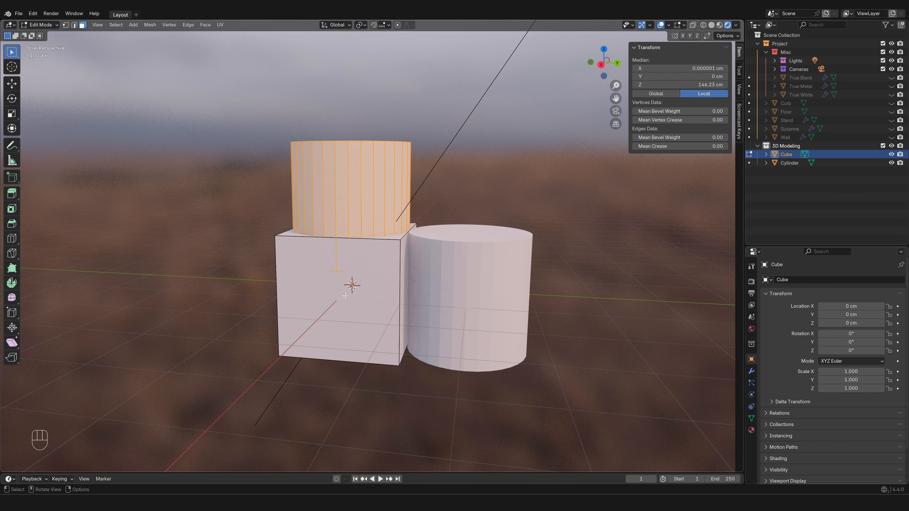
pyautogui.hotkey('ctrl', 'z')
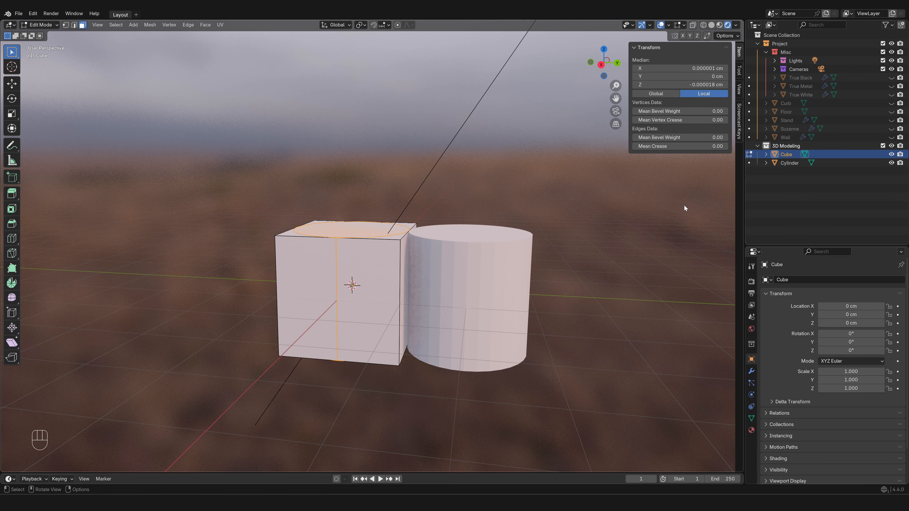
# - Delete the linked box geometry from the cube object's mesh
pyautogui.click(624, 255)
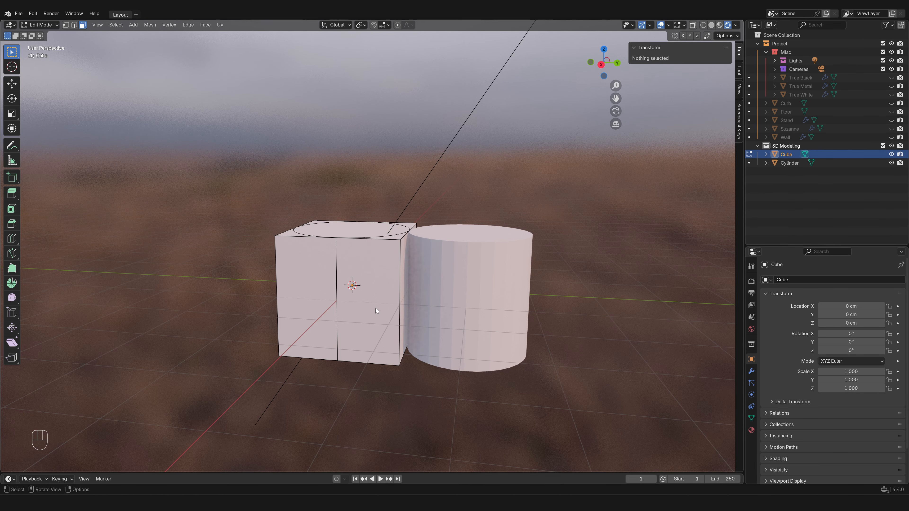
pyautogui.press('l')
pyautogui.press('x')
pyautogui.click(373, 296)
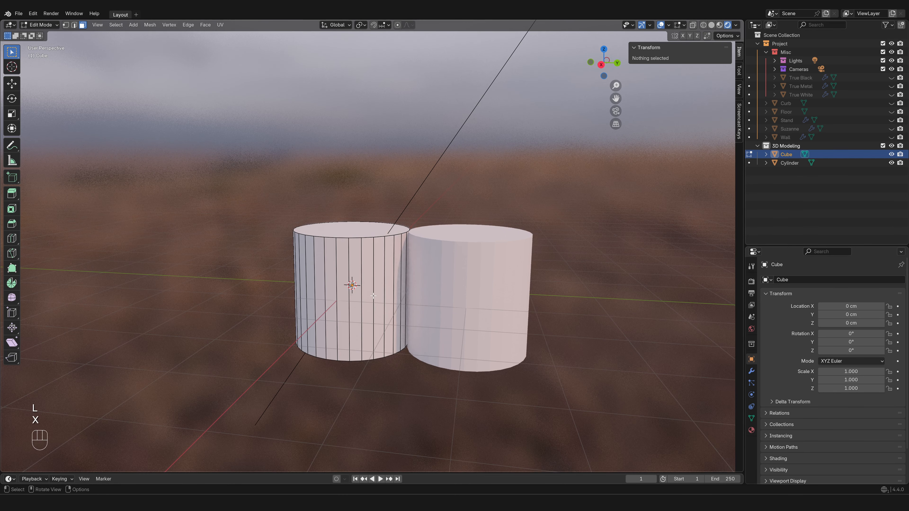
# - Rename the cube object to A and the separate cylinder object to B
pyautogui.doubleClick(786, 154)
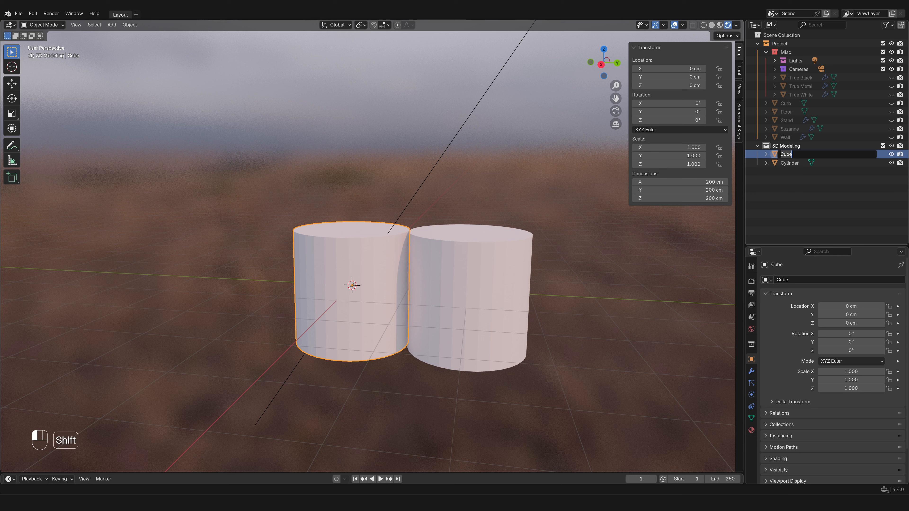
pyautogui.write('A')
pyautogui.press('Tab')
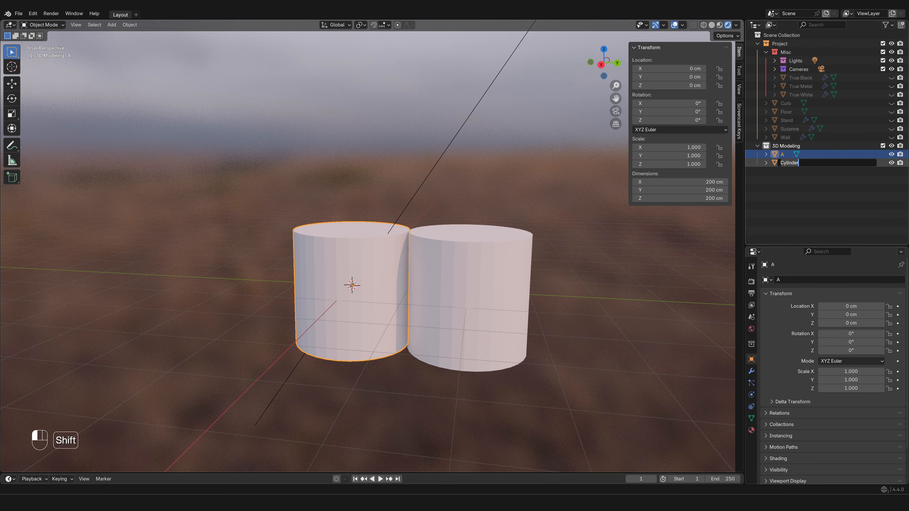
pyautogui.hotkey('ctrl', 'BackSpace')
pyautogui.write('B')
pyautogui.press('Return')
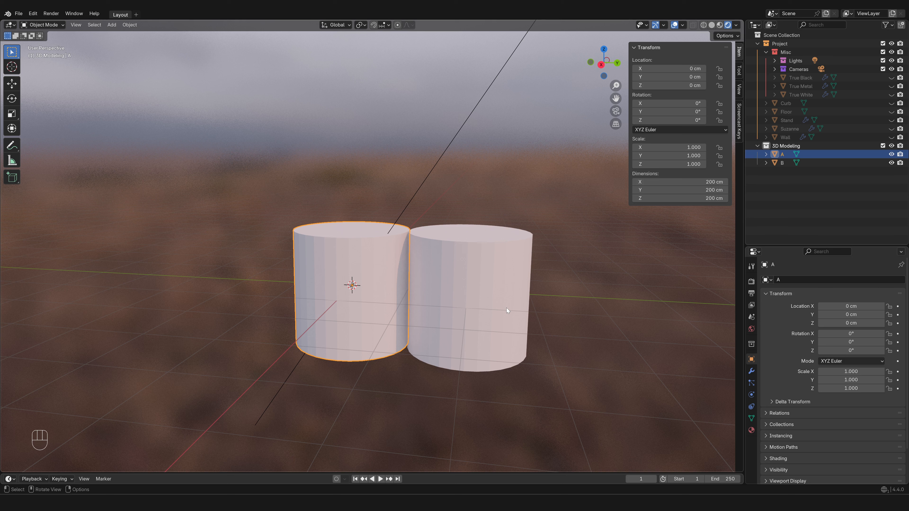
# - Shade object A smooth, and set three adjacent side faces of its mesh to flat shading in Edit Mode
pyautogui.rightClick(396, 257)
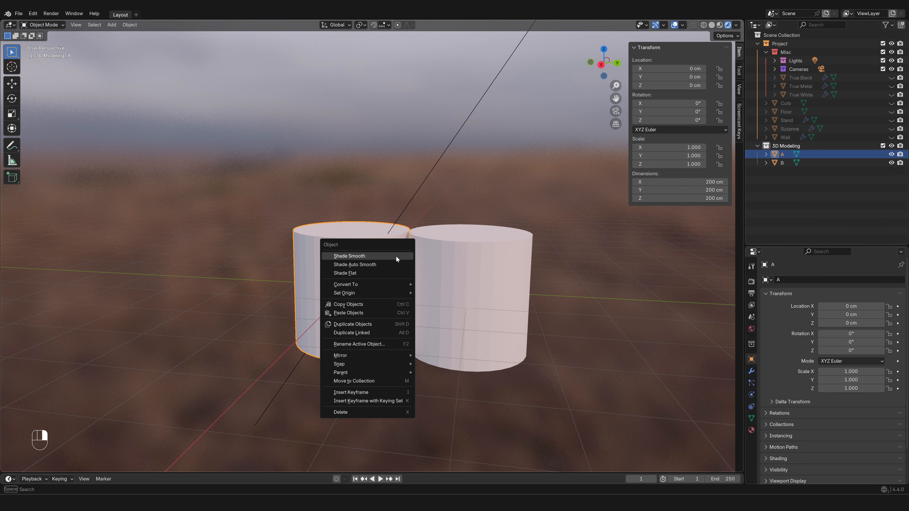
pyautogui.click(396, 256)
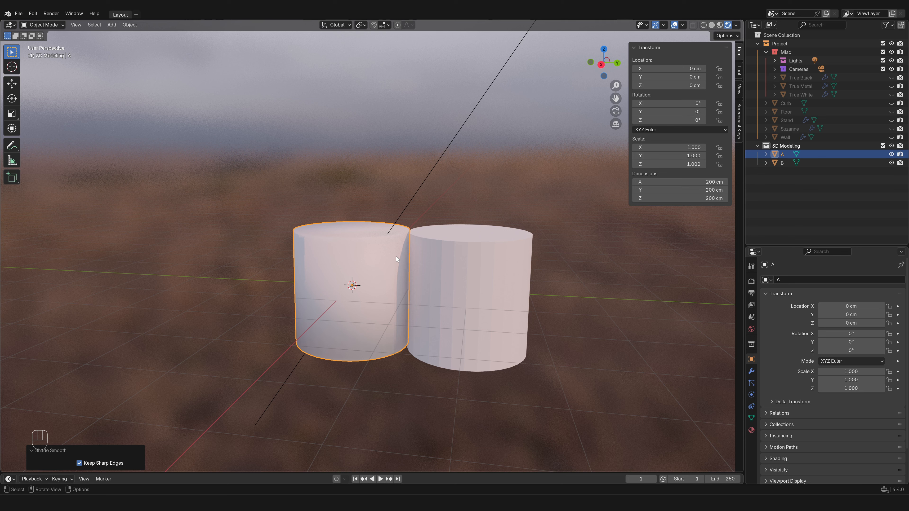
pyautogui.press('Tab')
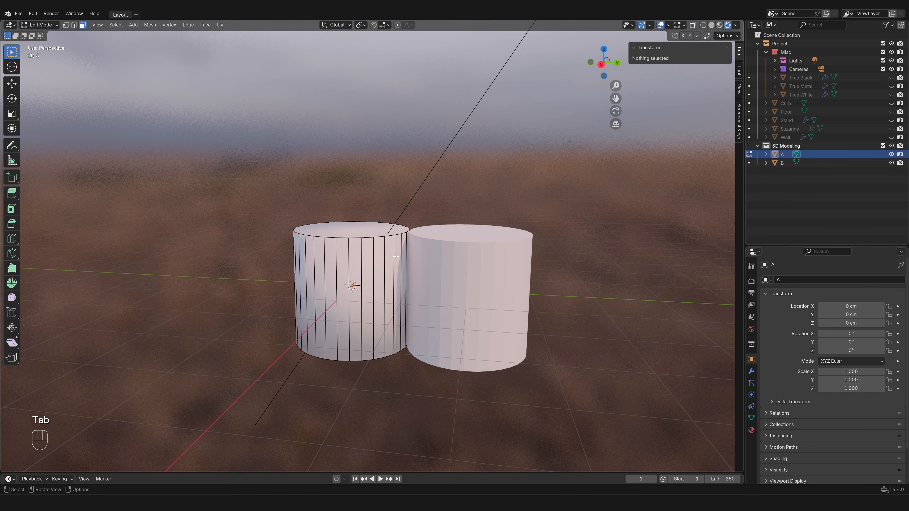
pyautogui.press('3')
pyautogui.click(395, 257)
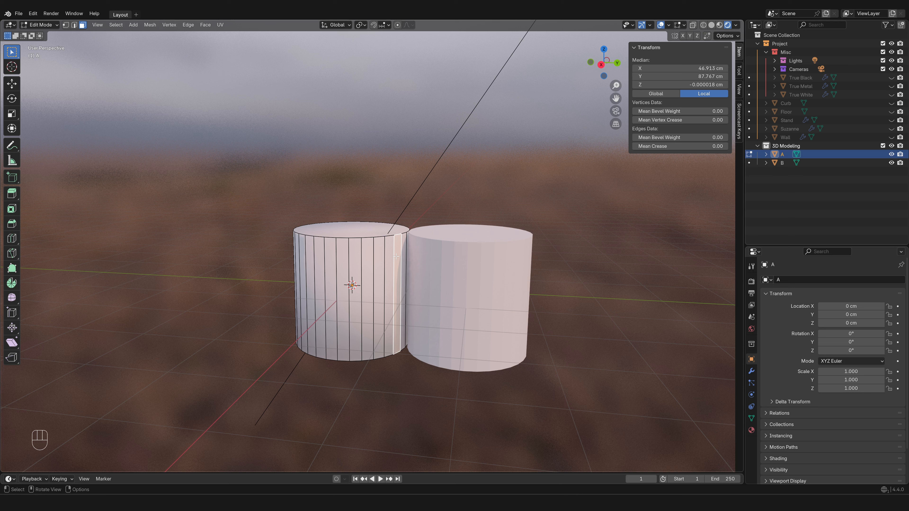
pyautogui.keyDown('shift'); pyautogui.click(388, 257); pyautogui.keyUp('shift')
pyautogui.keyDown('shift'); pyautogui.click(374, 259); pyautogui.keyUp('shift')
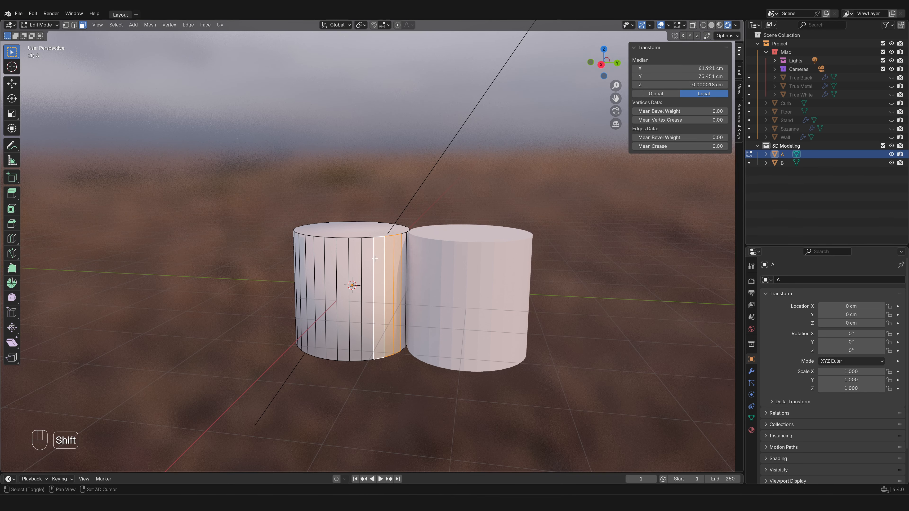
pyautogui.rightClick(381, 258)
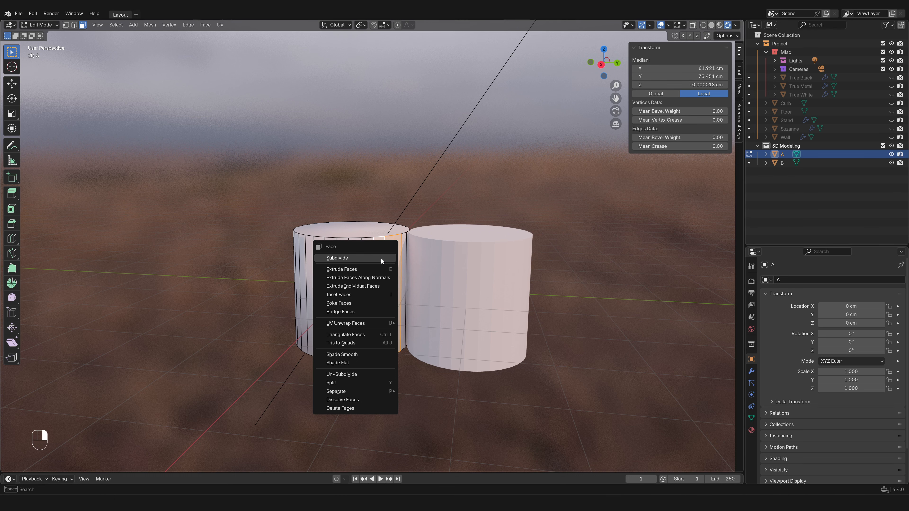
pyautogui.click(362, 360)
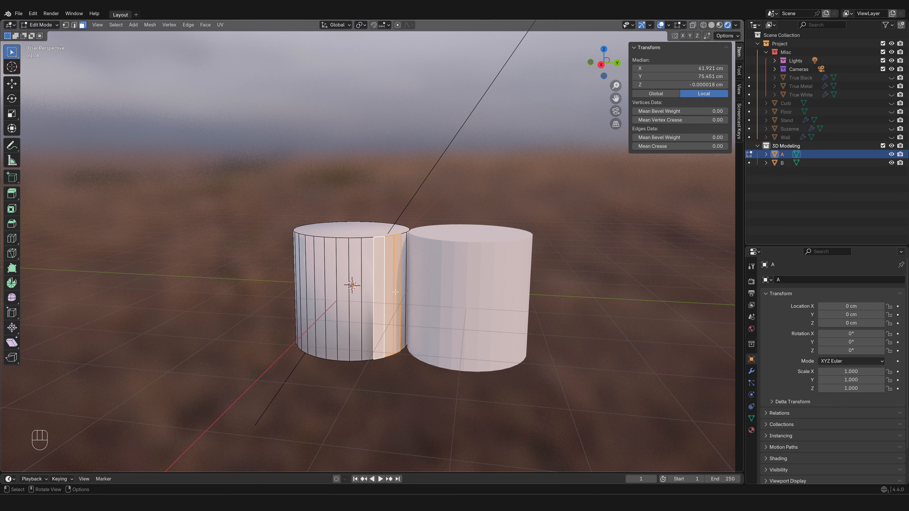
pyautogui.click(660, 24)
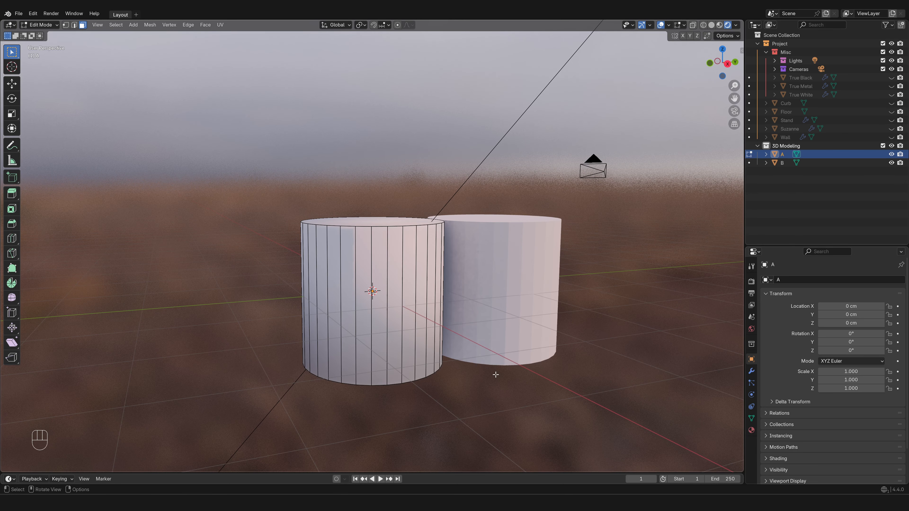
# - Add a single horizontal loop cut around cylinder A near its upper rim, with a slide factor of -0.9
pyautogui.press('ctrl')
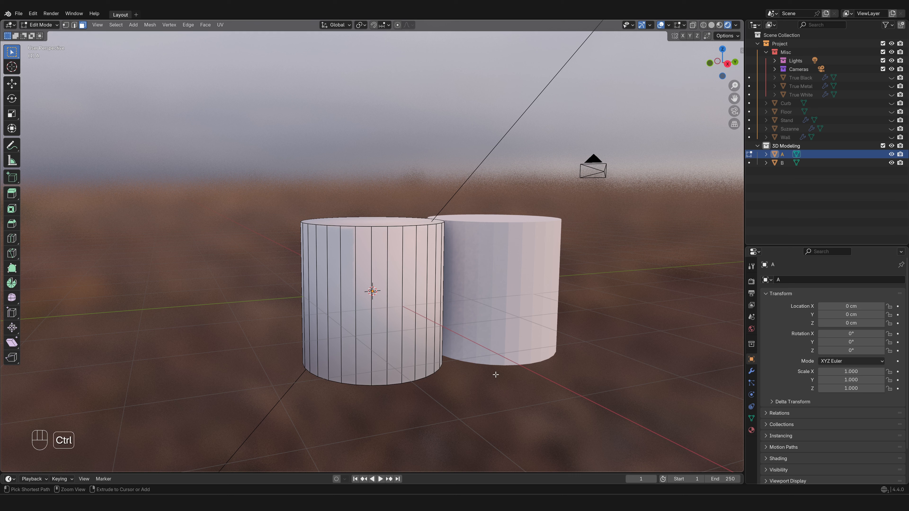
pyautogui.hotkey('ctrl', 'r')
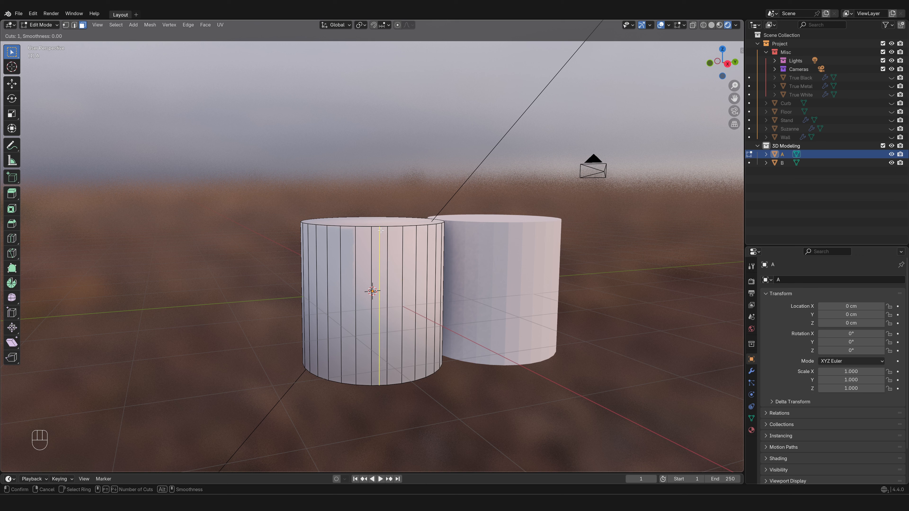
pyautogui.click(431, 321)
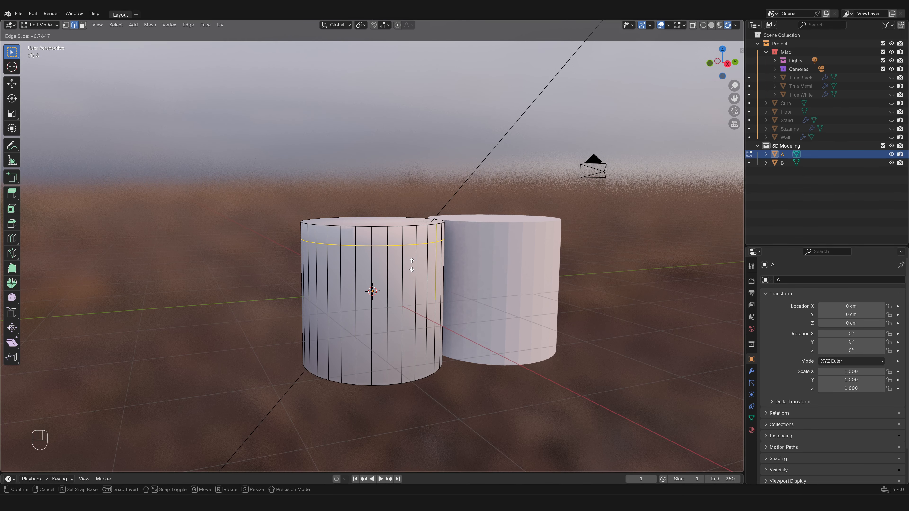
pyautogui.click(412, 265)
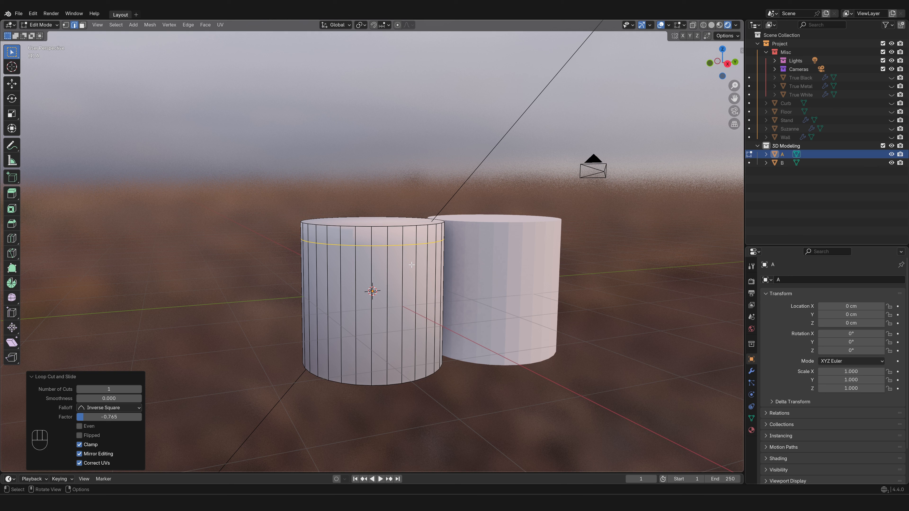
pyautogui.click(125, 417)
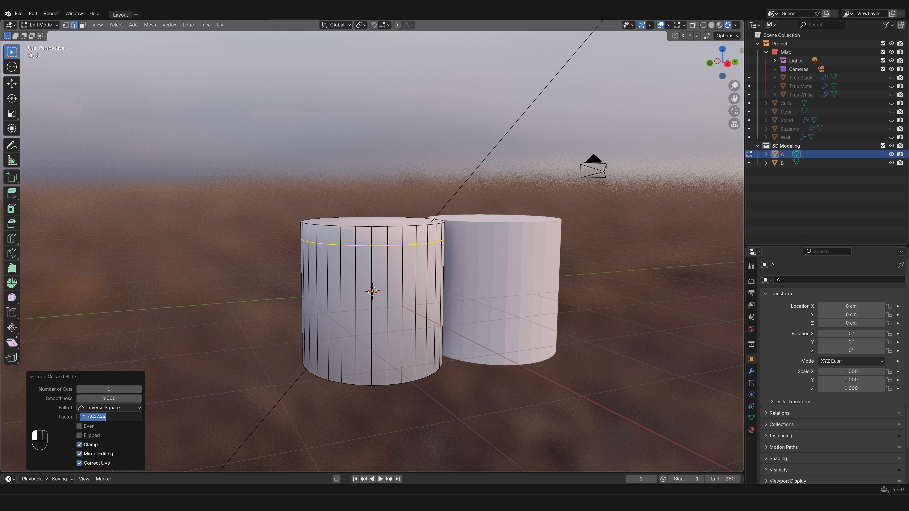
pyautogui.write('-0.9')
pyautogui.press('Return')
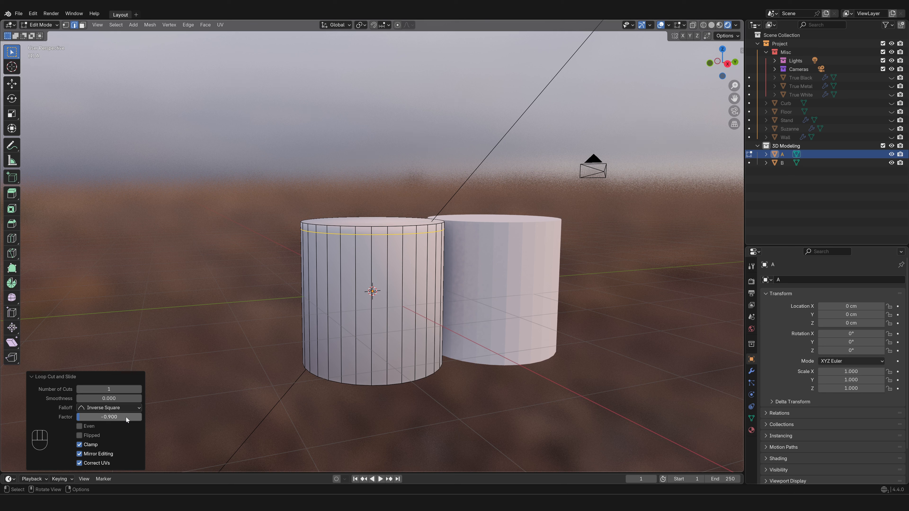
# - Set the loop cut's slide factor to 0.9 near the lower rim, and reset it to 0 at mid-height
pyautogui.doubleClick(126, 417)
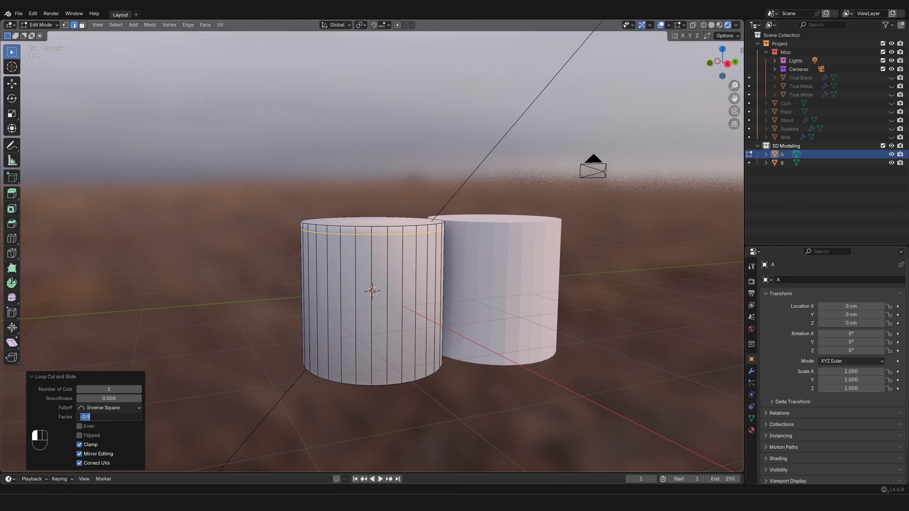
pyautogui.press('Left')
pyautogui.press('Right')
pyautogui.press('BackSpace')
pyautogui.press('Return')
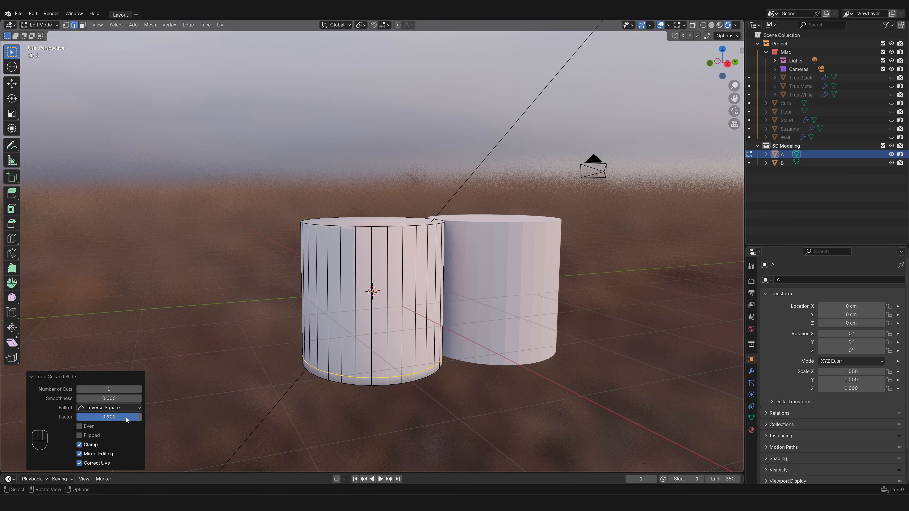
pyautogui.click(125, 417)
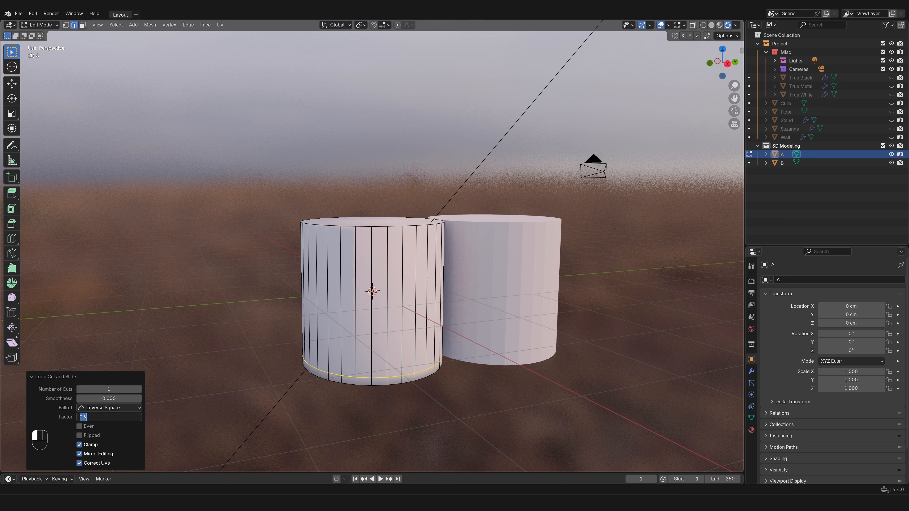
pyautogui.write('0')
pyautogui.press('Return')
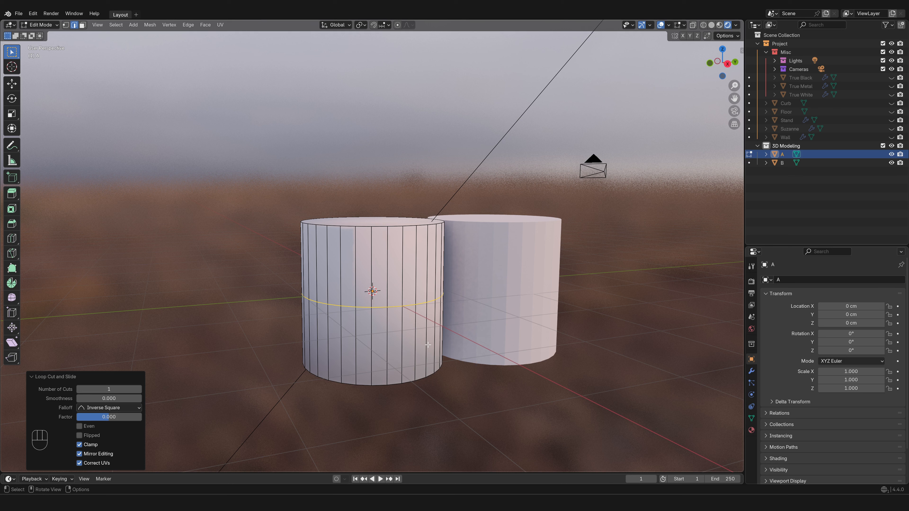
# - Add five evenly spaced horizontal loop cuts to the upper half of cylinder A without sliding them
pyautogui.hotkey('ctrl', 'r')
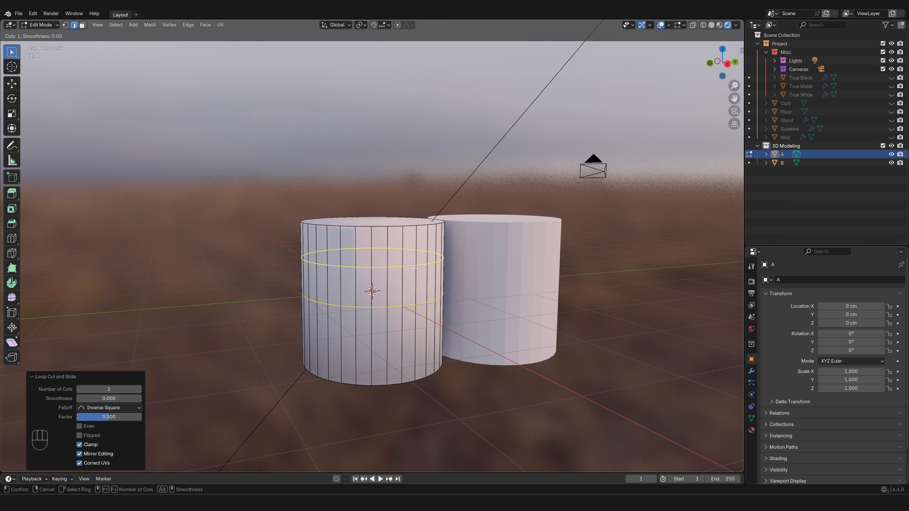
pyautogui.click(404, 267)
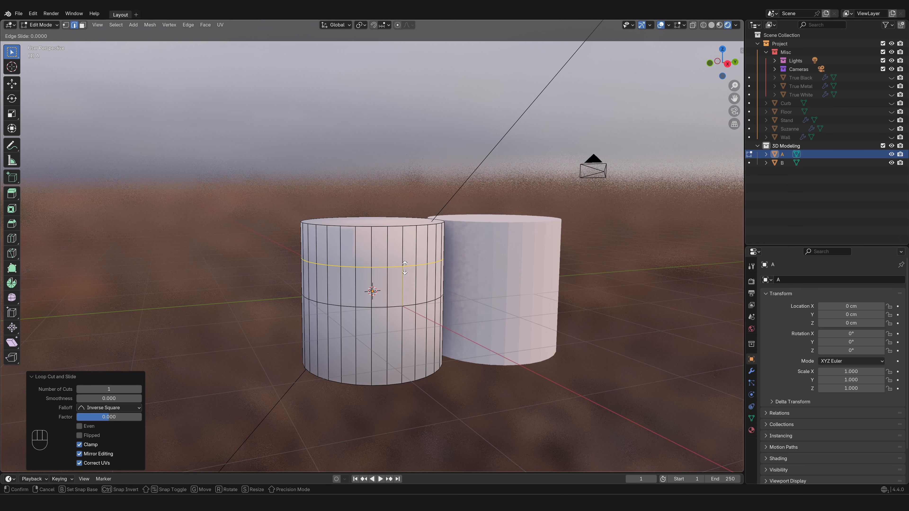
pyautogui.rightClick(397, 337)
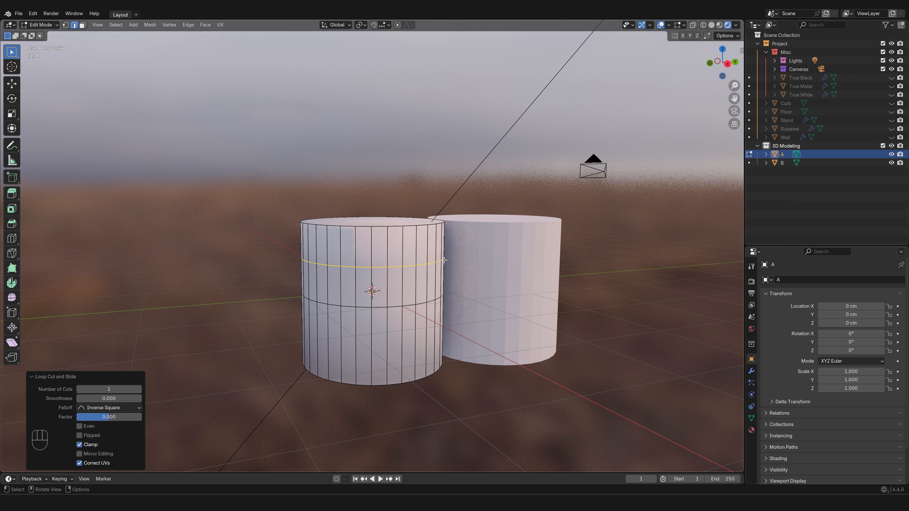
pyautogui.click(115, 388)
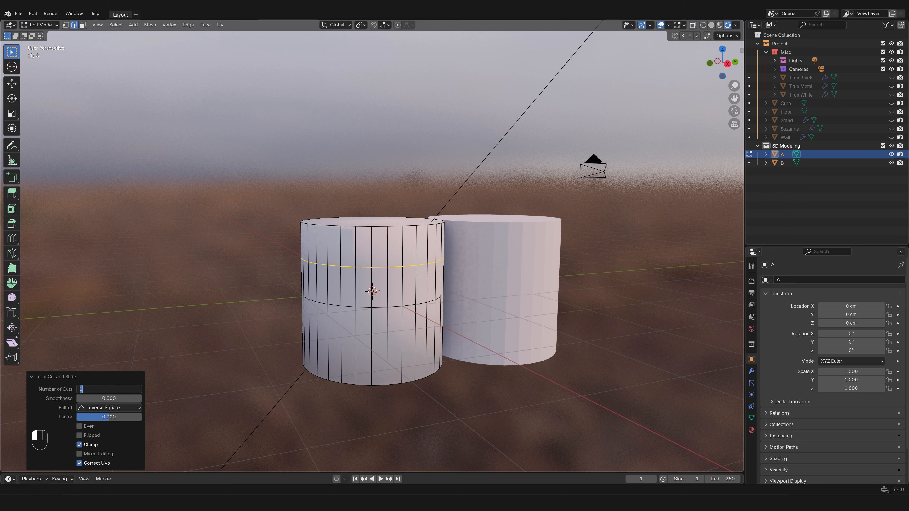
pyautogui.write('5')
pyautogui.press('Return')
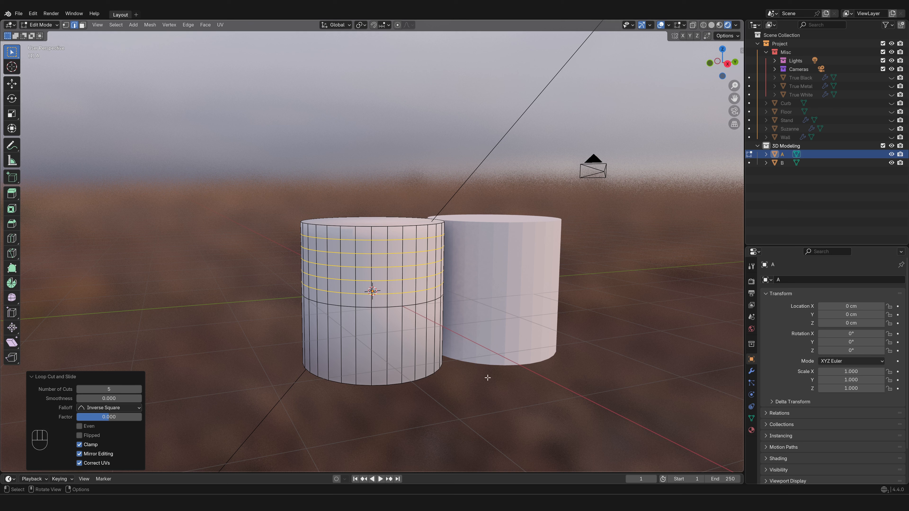
# - Preview further loop cuts on cylinder A with 5 and 8 cuts, and undo all loop cuts made on it
pyautogui.press('ctrl')
pyautogui.hotkey('ctrl', 'r')
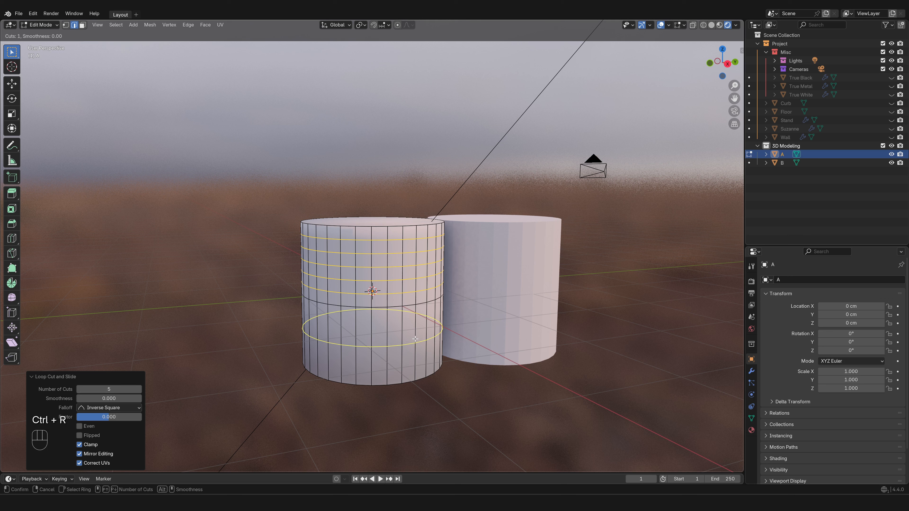
pyautogui.press('KP_5')
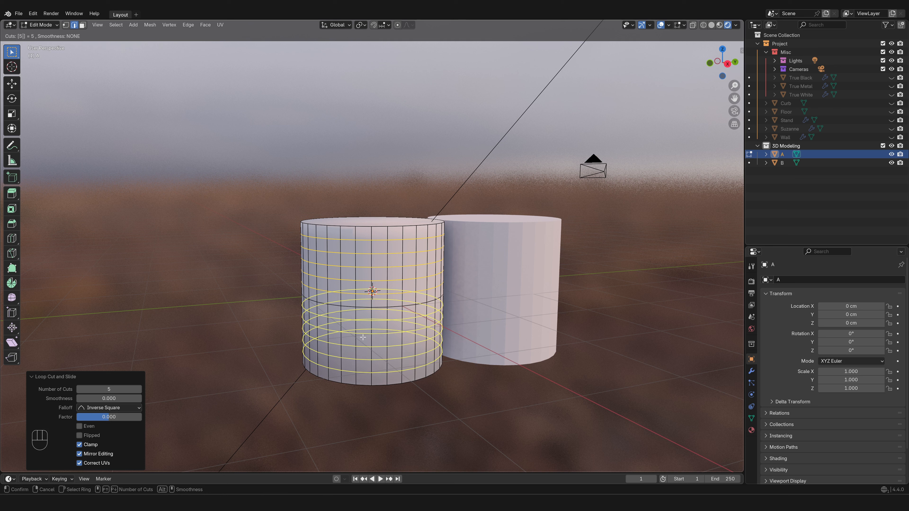
pyautogui.press('BackSpace')
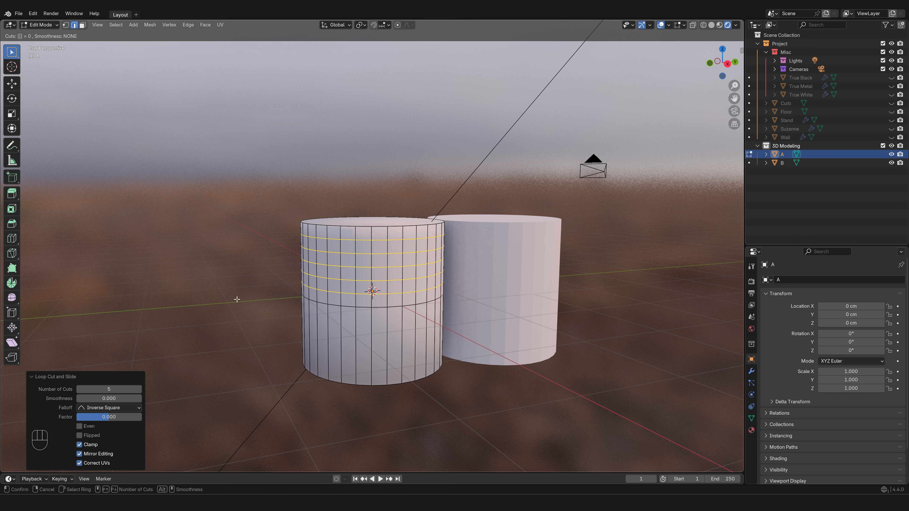
pyautogui.press('KP_8')
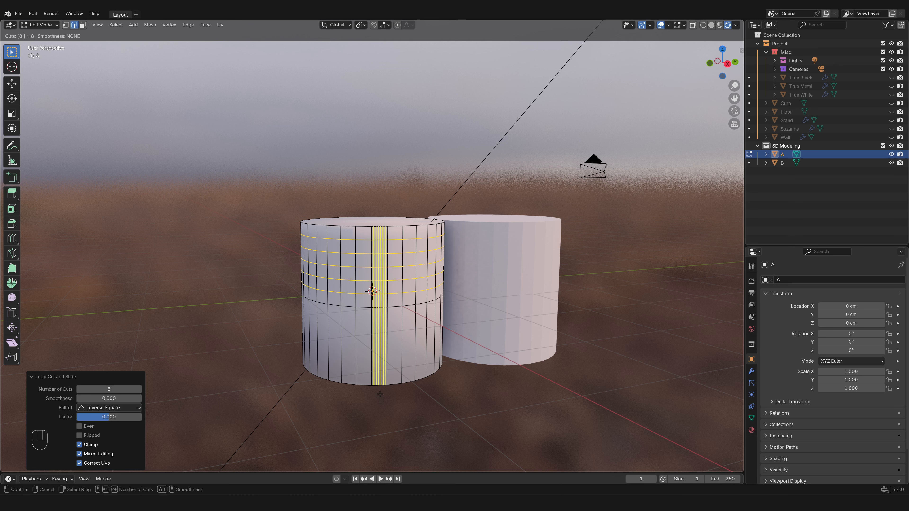
pyautogui.hotkey('ctrl', 'z')
pyautogui.hotkey('ctrl', 'z')
pyautogui.hotkey('ctrl', 'z')
pyautogui.hotkey('ctrl', 'z')
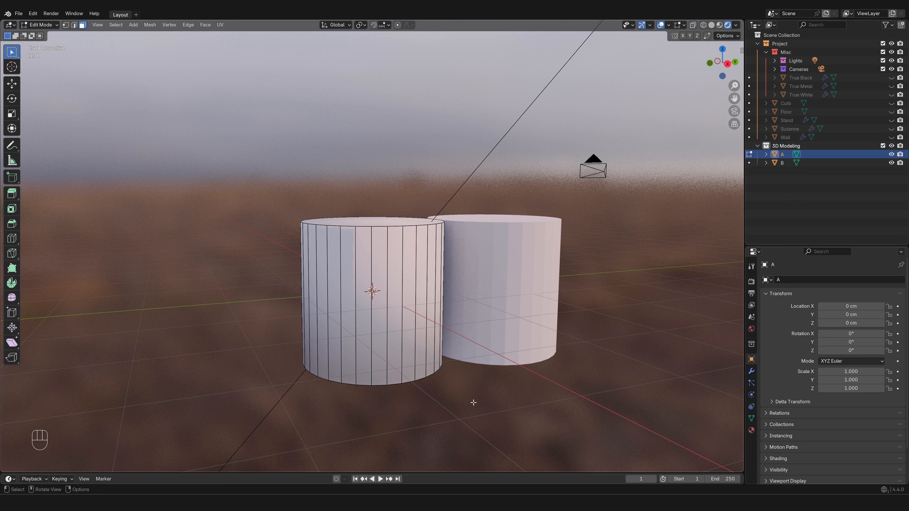
# - Select the edge loop around cylinder A's top rim in edge select mode and bevel it about 28 cm with one segment
pyautogui.moveTo(473, 402); pyautogui.dragTo(533, 360, button='middle')
pyautogui.press('2')
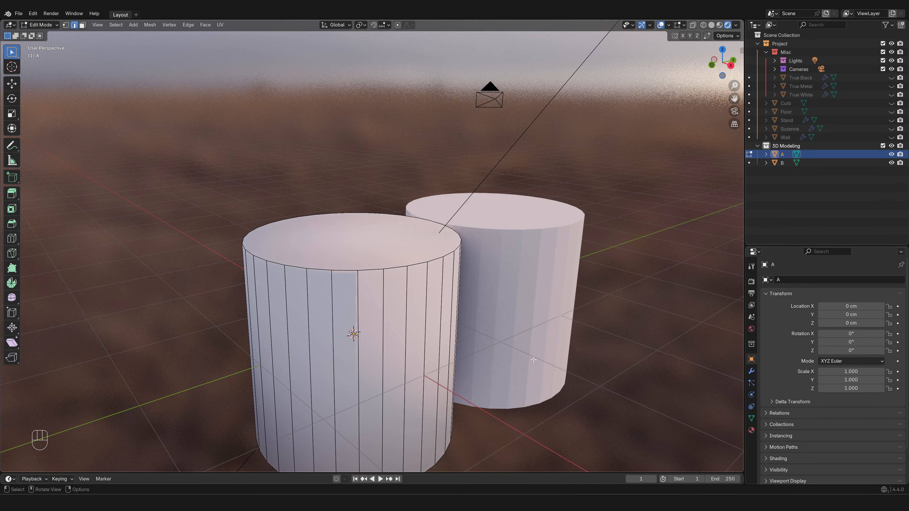
pyautogui.keyDown('alt'); pyautogui.click(394, 266); pyautogui.keyUp('alt')
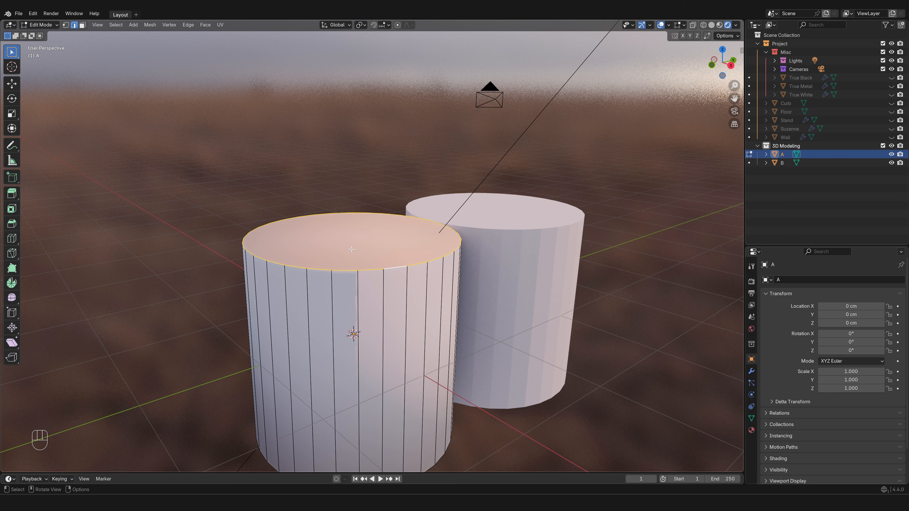
pyautogui.hotkey('ctrl', 'b')
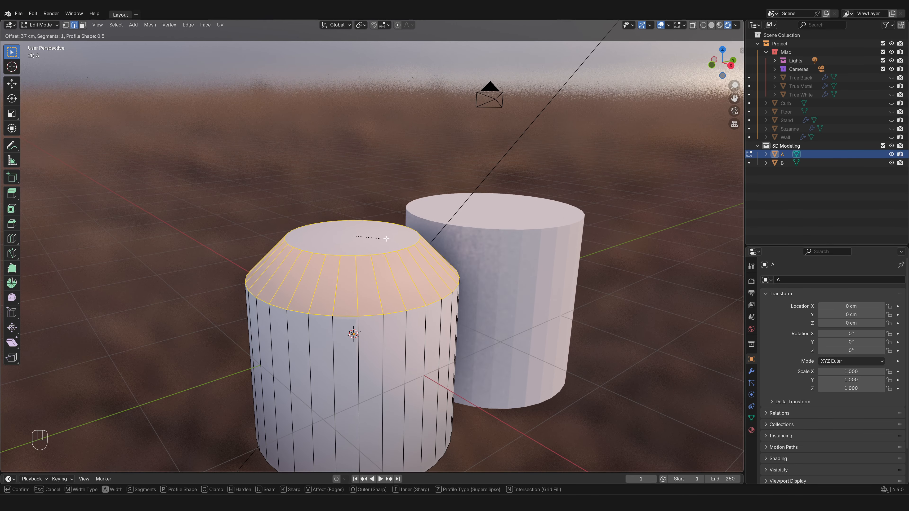
pyautogui.click(382, 233)
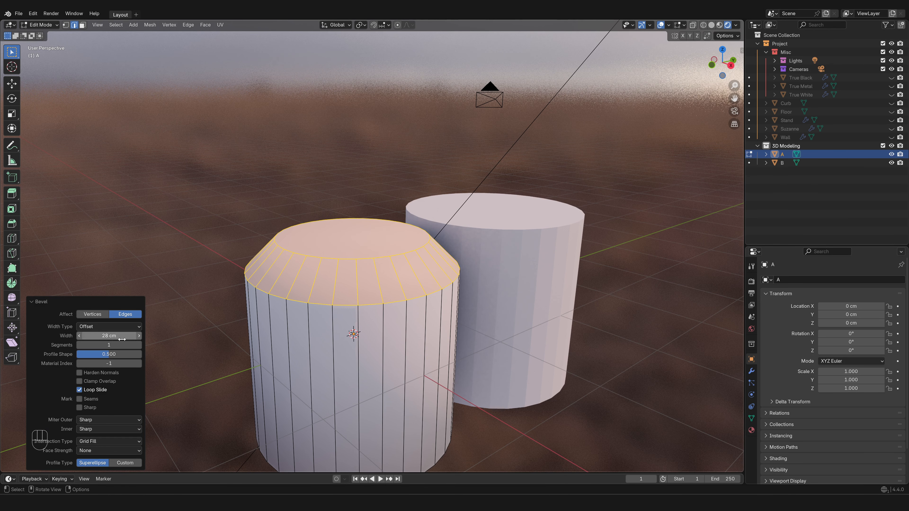
# - Set the width of the bevel around cylinder A's top rim to 2 cm
pyautogui.click(107, 335)
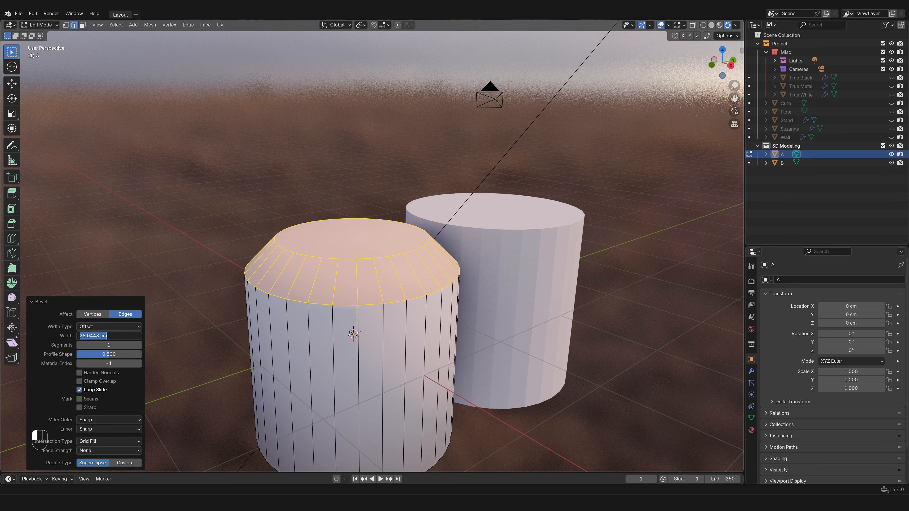
pyautogui.write('2')
pyautogui.press('Return')
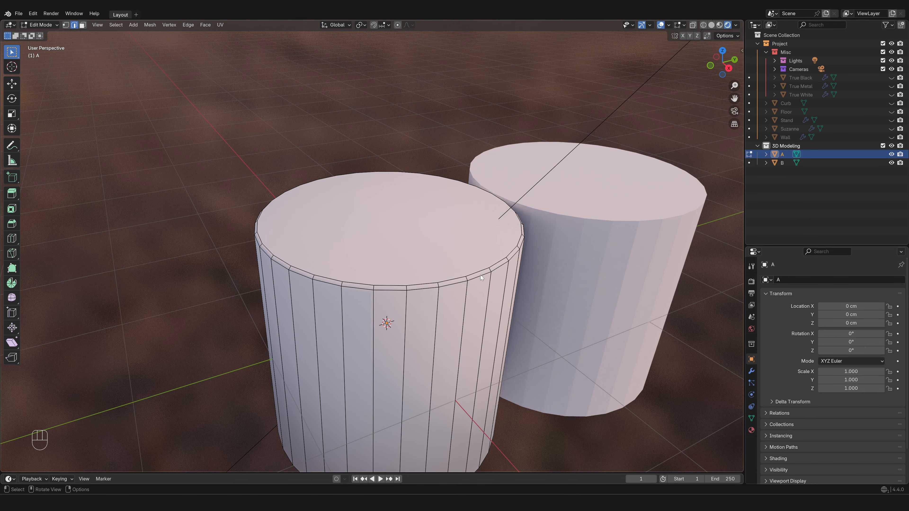
# - Select the lower edge loop of cylinder A's rim bevel in edge select mode, and reduce the selection to one rim edge
pyautogui.press('2')
pyautogui.press('alt')
pyautogui.keyDown('alt'); pyautogui.click(480, 275); pyautogui.keyUp('alt')
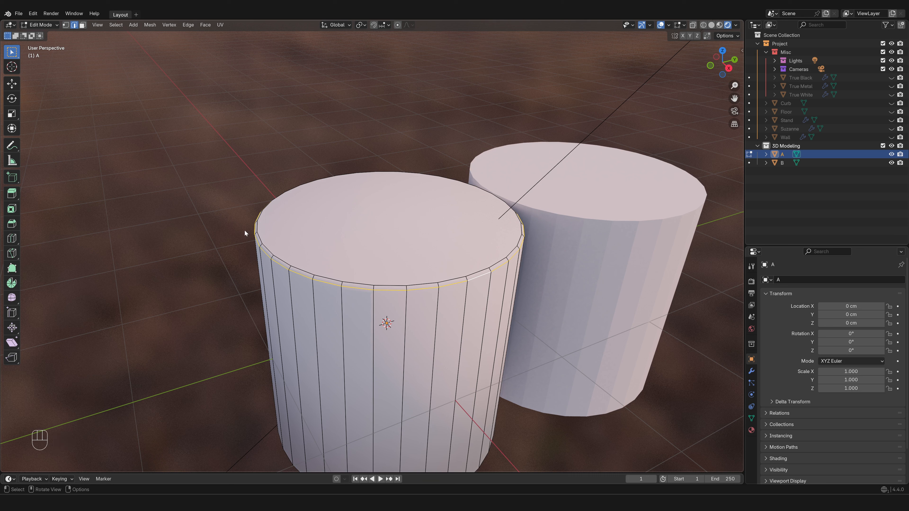
pyautogui.click(453, 284)
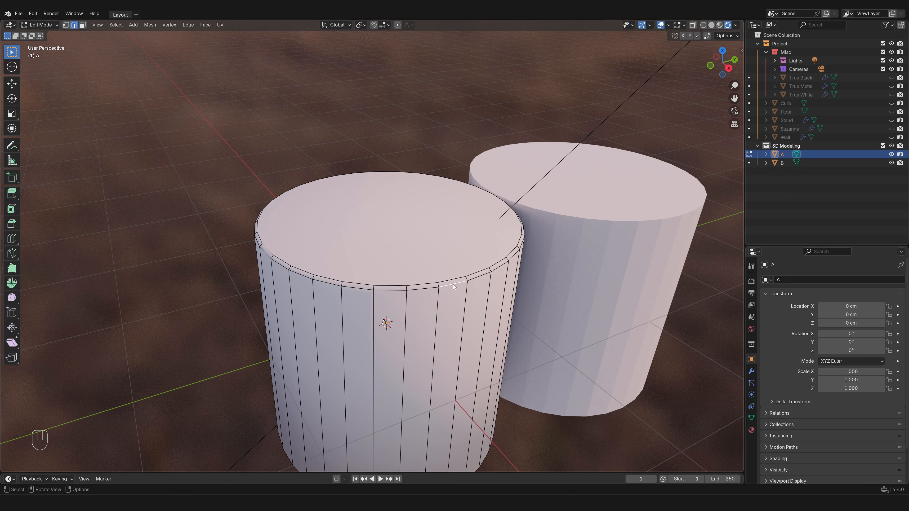
# - In face select mode, try the vertical face loop and the bevel's face loop on cylinder A, clear the selection, and reselect the bevel loop
pyautogui.press('3')
pyautogui.keyDown('alt'); pyautogui.click(453, 283); pyautogui.keyUp('alt')
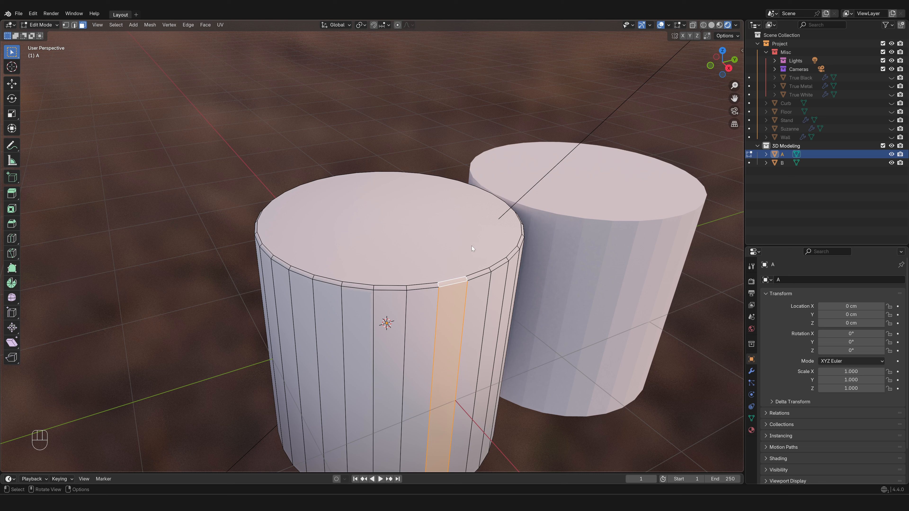
pyautogui.keyDown('alt'); pyautogui.click(407, 287); pyautogui.keyUp('alt')
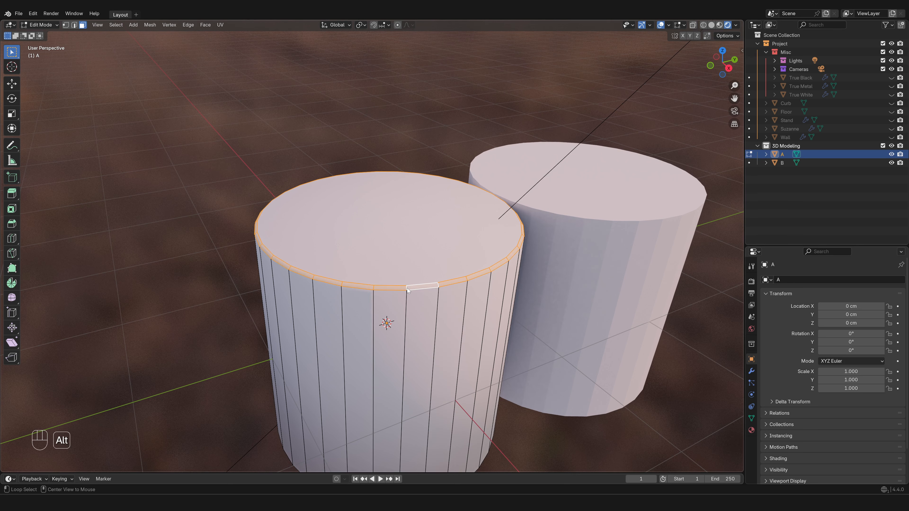
pyautogui.hotkey('alt', 'a')
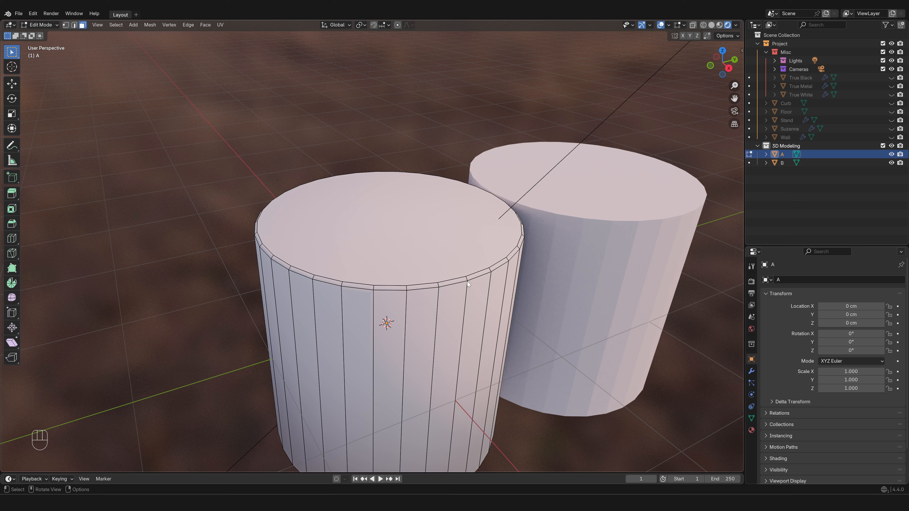
pyautogui.keyDown('alt'); pyautogui.click(488, 273); pyautogui.keyUp('alt')
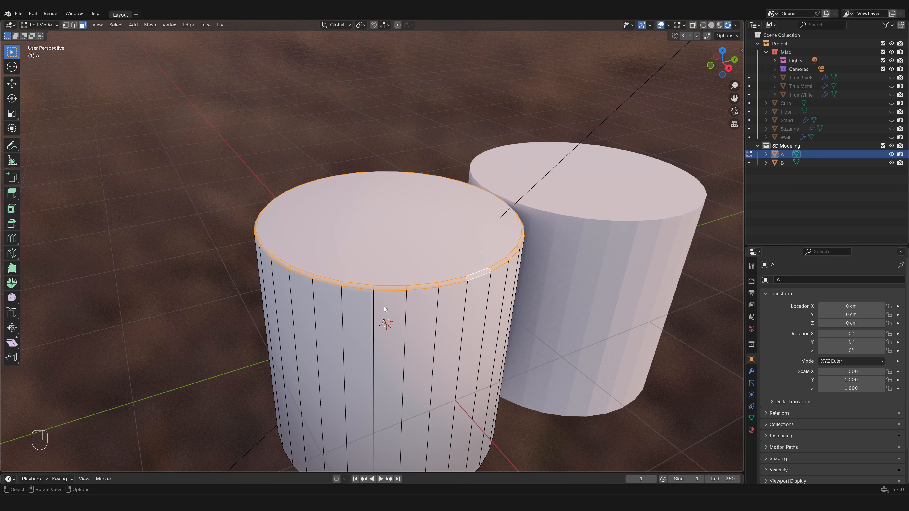
# - Extrude cylinder A's top face downward and set its Z movement to -20 cm
pyautogui.click(393, 230)
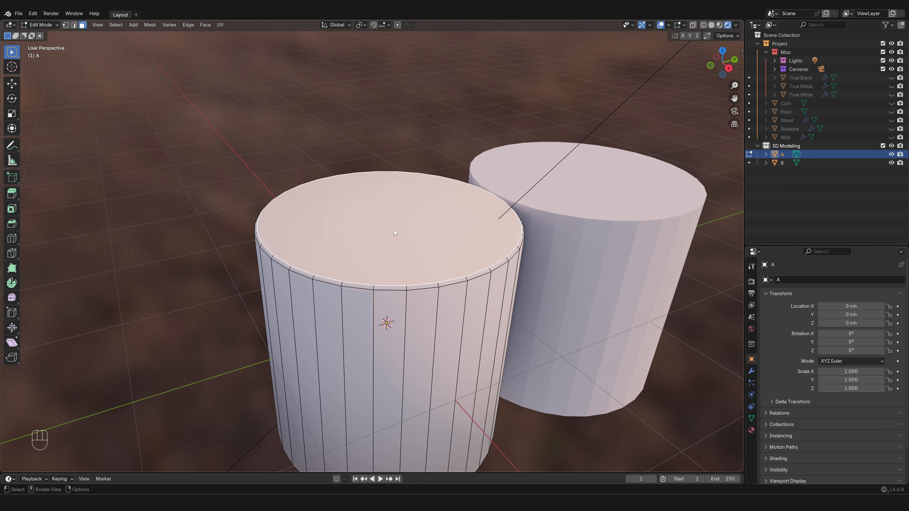
pyautogui.press('e')
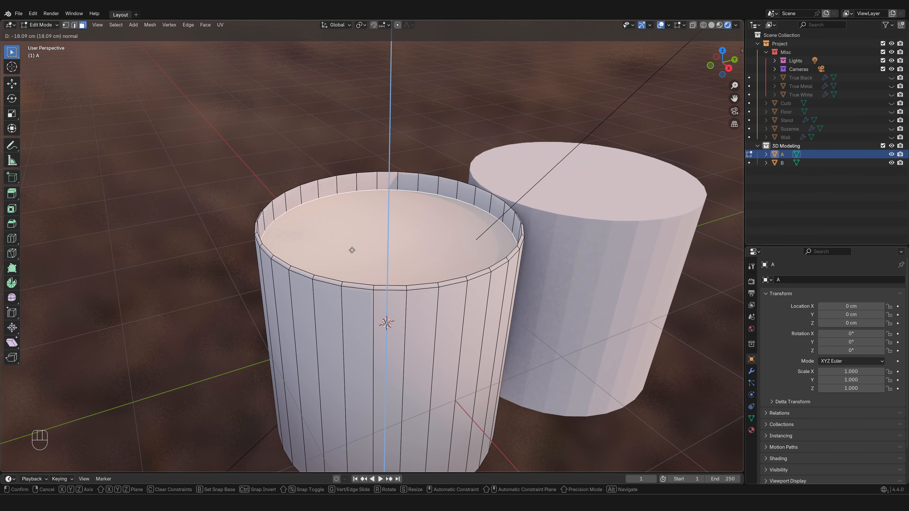
pyautogui.click(352, 250)
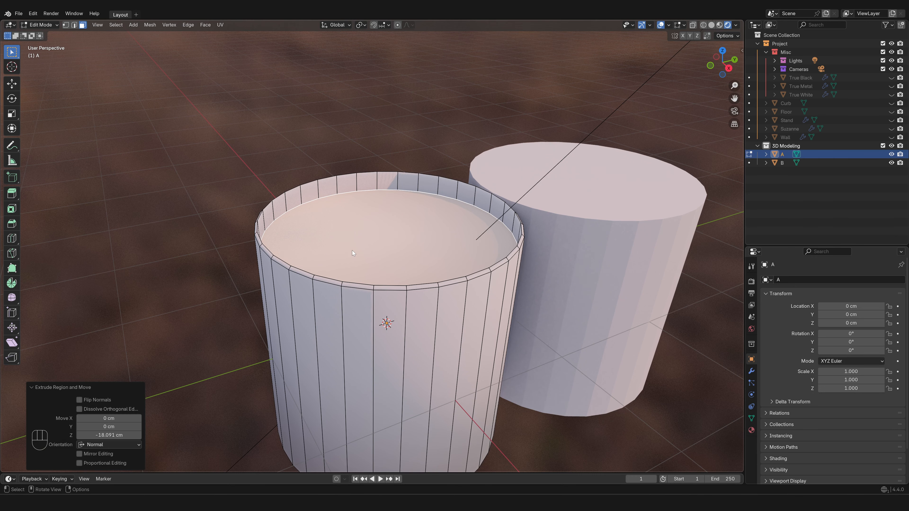
pyautogui.click(109, 435)
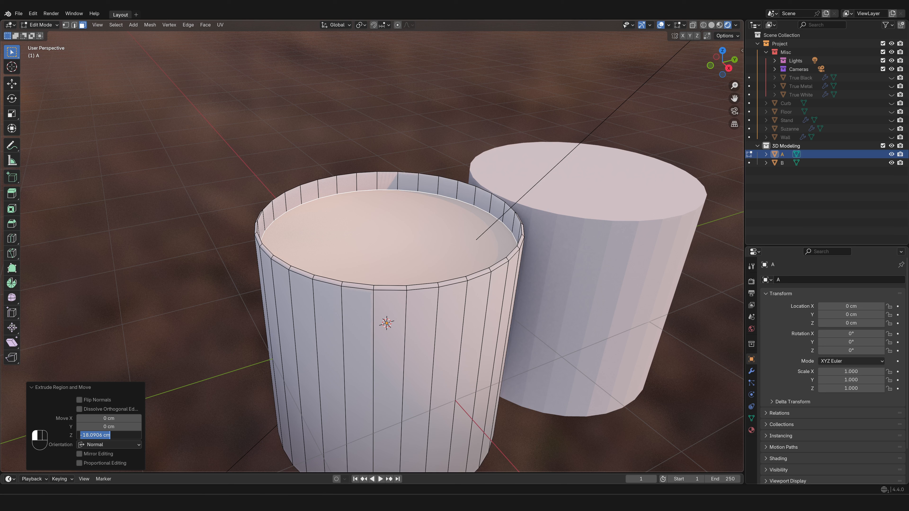
pyautogui.write('-20')
pyautogui.press('Return')
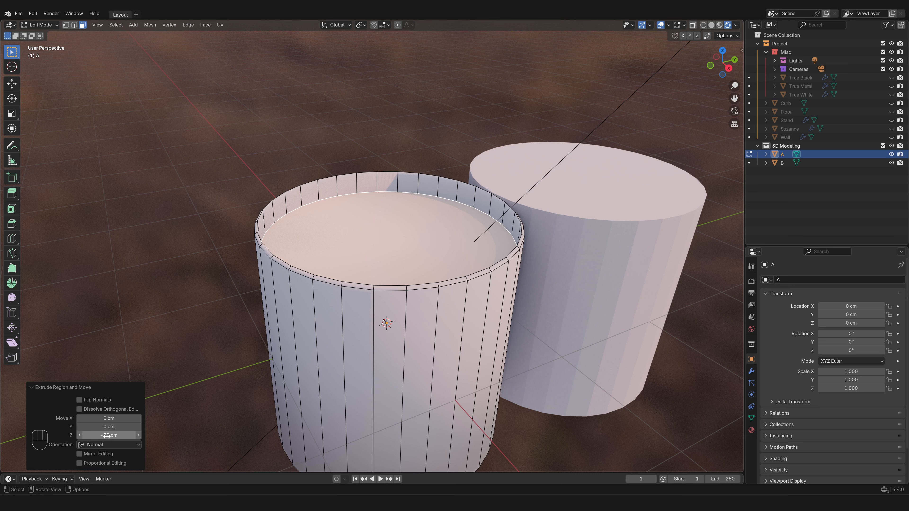
# - Extrude the recessed top face in place and scale the new face down to about 0.72
pyautogui.press('e')
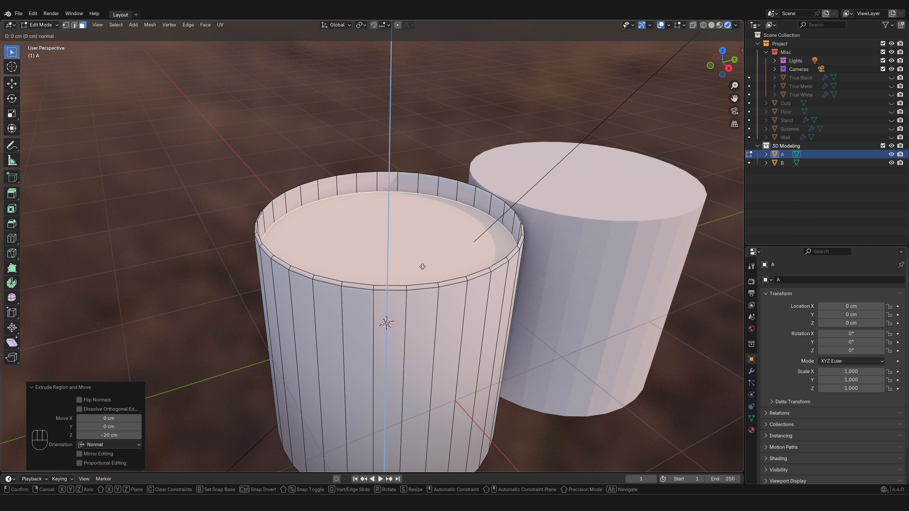
pyautogui.press('s')
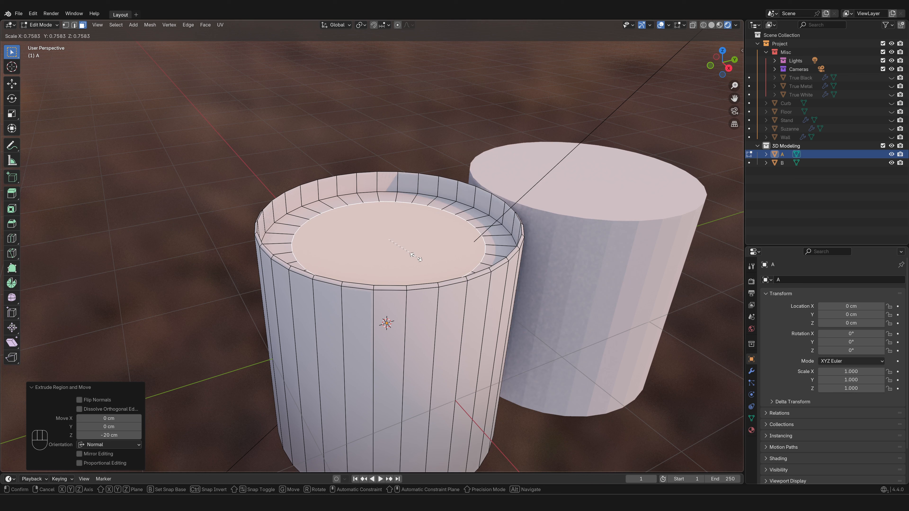
pyautogui.click(413, 256)
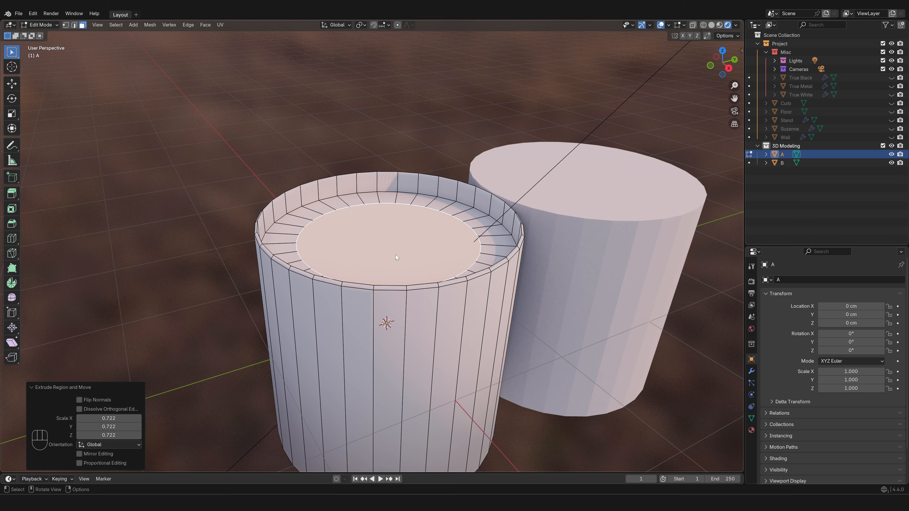
# - Extrude the scaled inner face upward about 109 cm to form a narrower column
pyautogui.press('e')
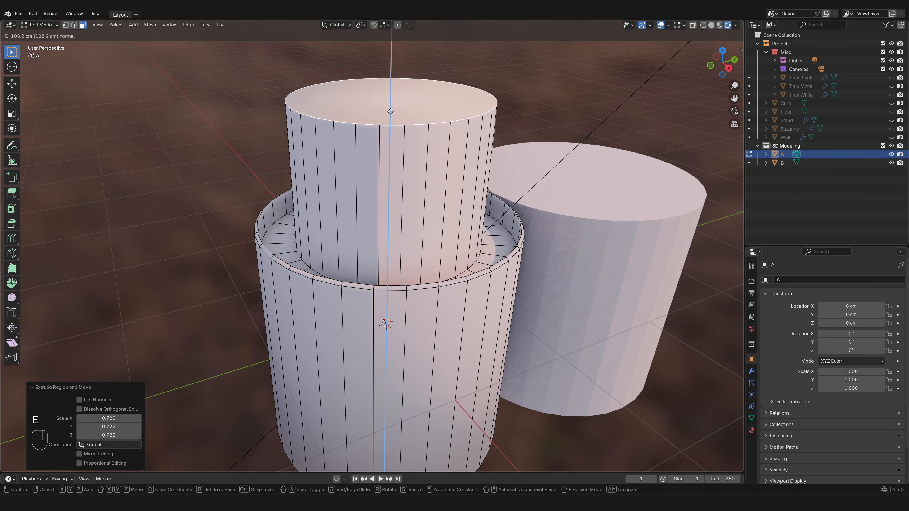
pyautogui.click(356, 254)
pyautogui.moveTo(355, 252); pyautogui.dragTo(364, 284, button='middle')
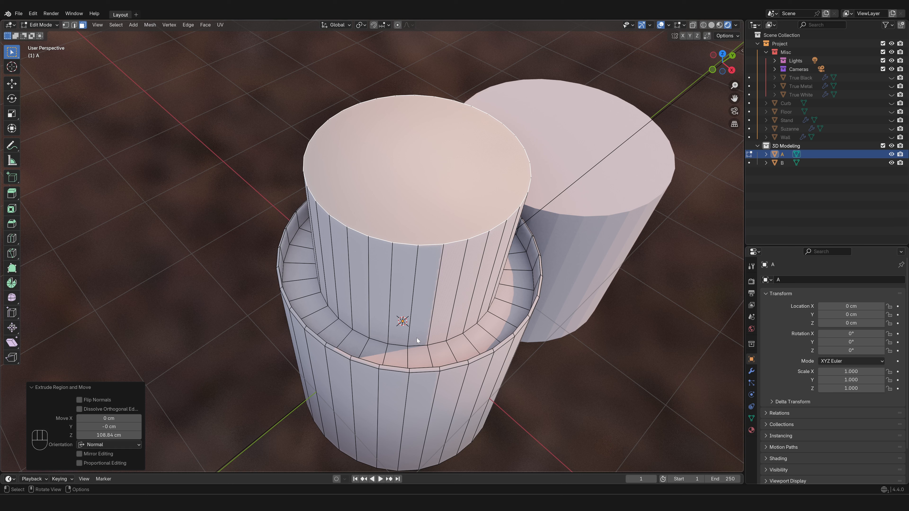
# - Undo and redo the last change, and inset the top face of the raised column
pyautogui.hotkey('ctrl', 'z')
pyautogui.hotkey('ctrl', 'shift', 'z')
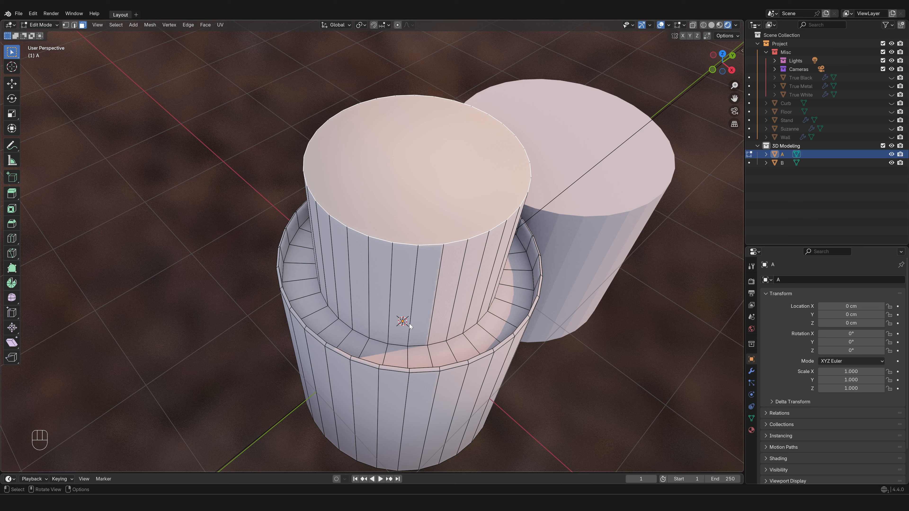
pyautogui.press('i')
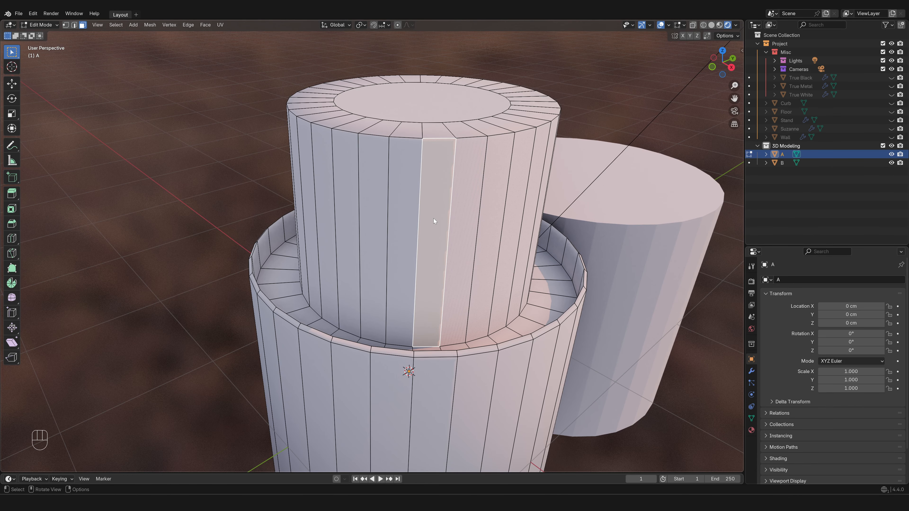
# - Add two more alternate side faces of the raised column to the selection and inset all three individually by about 3 cm
pyautogui.keyDown('shift'); pyautogui.click(375, 217); pyautogui.keyUp('shift')
pyautogui.keyDown('shift'); pyautogui.click(493, 218); pyautogui.keyUp('shift')
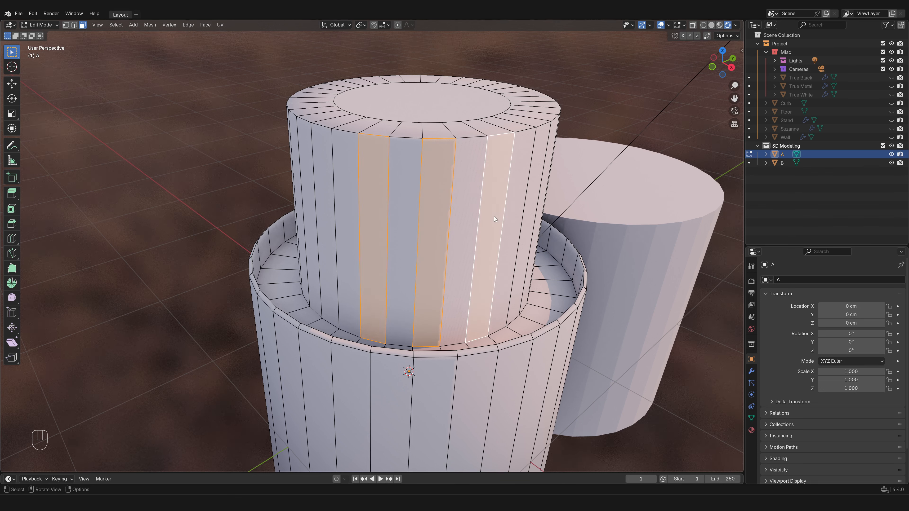
pyautogui.press('i')
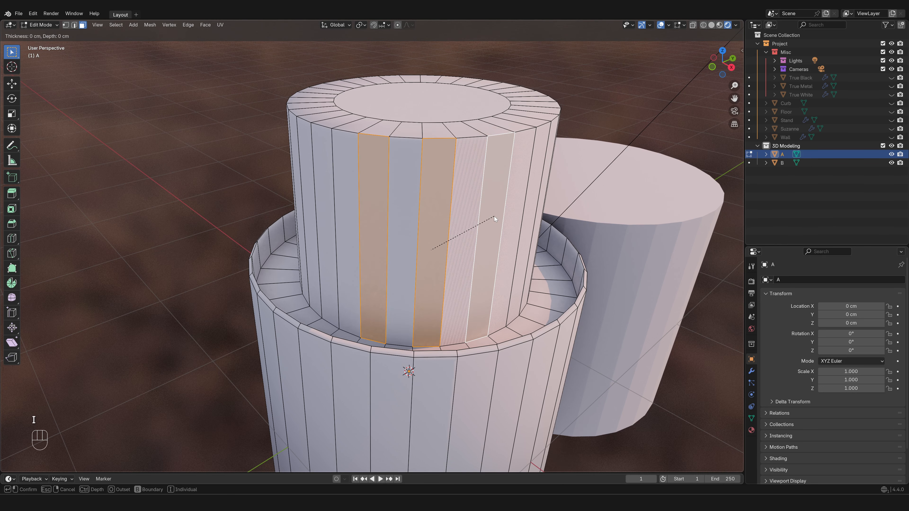
pyautogui.press('i')
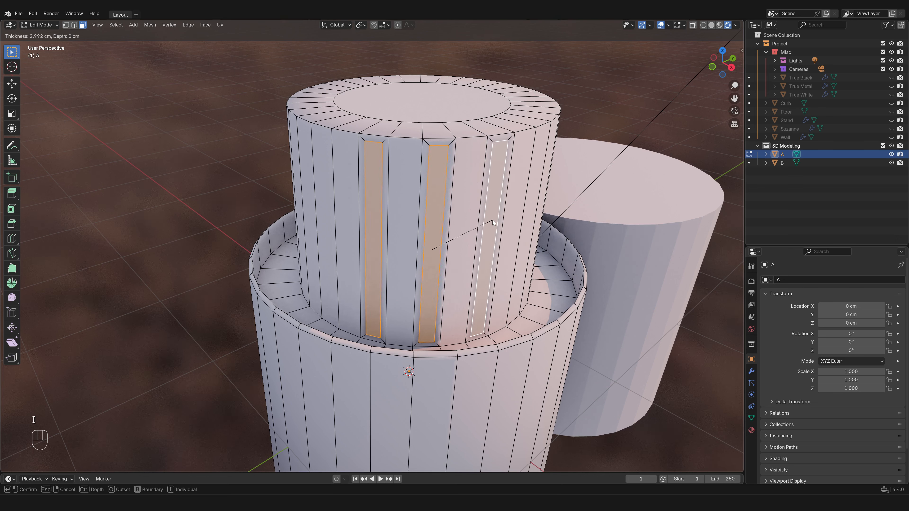
pyautogui.click(492, 220)
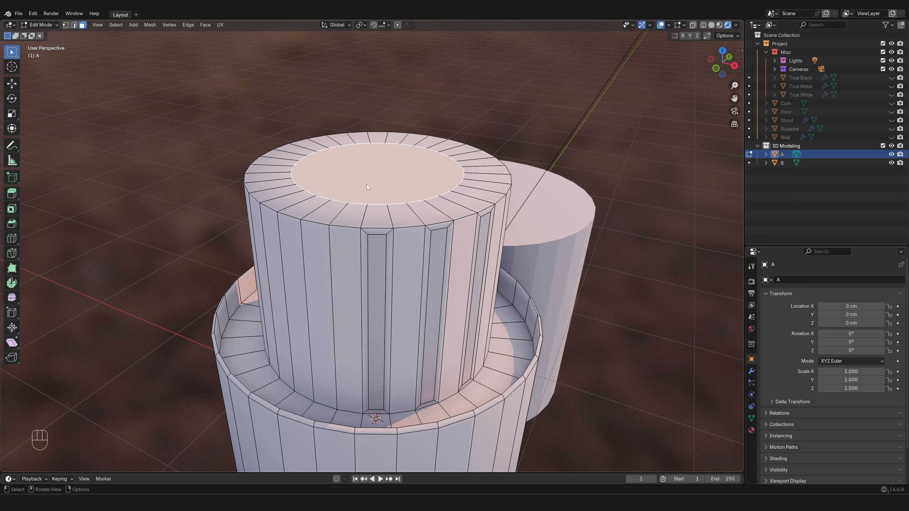
# - Duplicate the circular inset face on top of the column, leaving the copy at its original position
pyautogui.hotkey('shift', 'd')
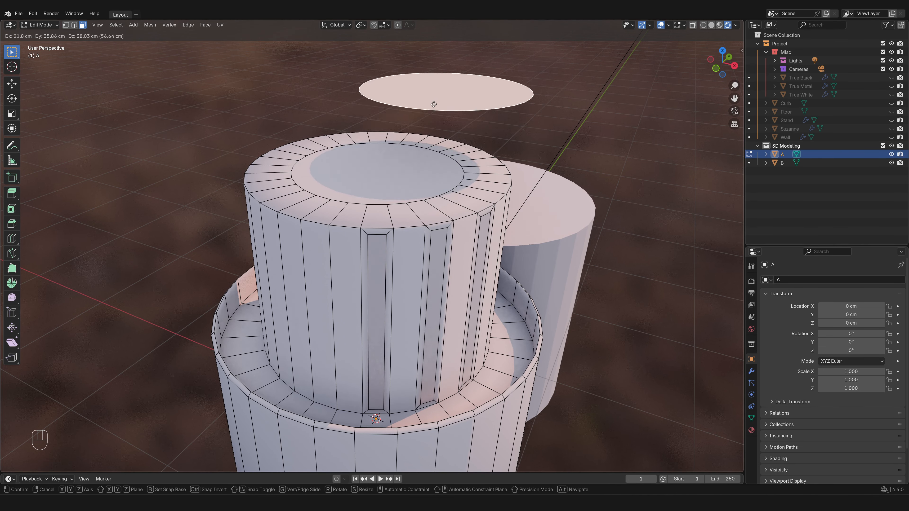
pyautogui.rightClick(320, 94)
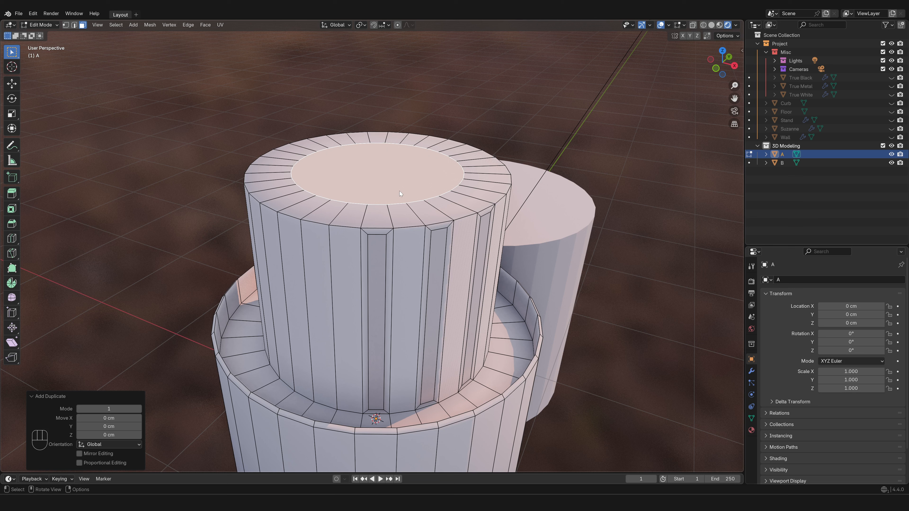
# - Move the duplicated circular face about 43 cm up along Z, open the delete choices for it, and undo the move
pyautogui.press('g')
pyautogui.press('z')
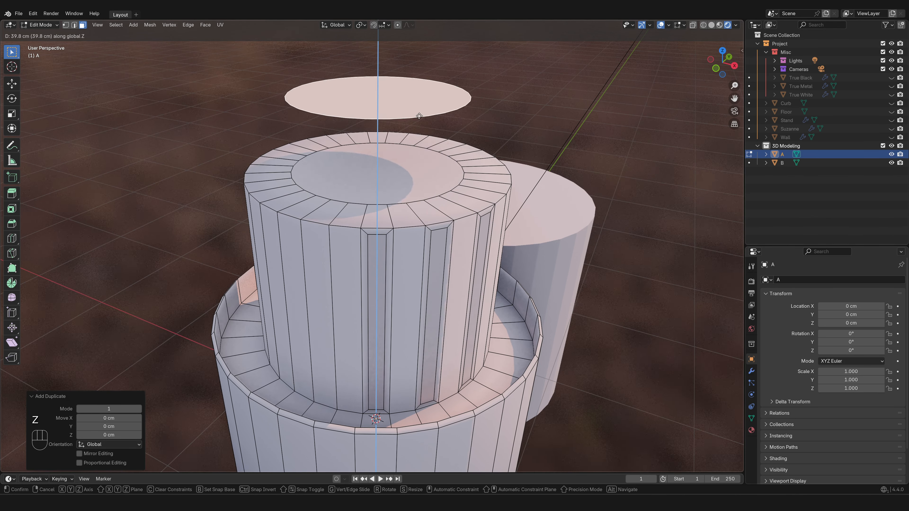
pyautogui.click(420, 111)
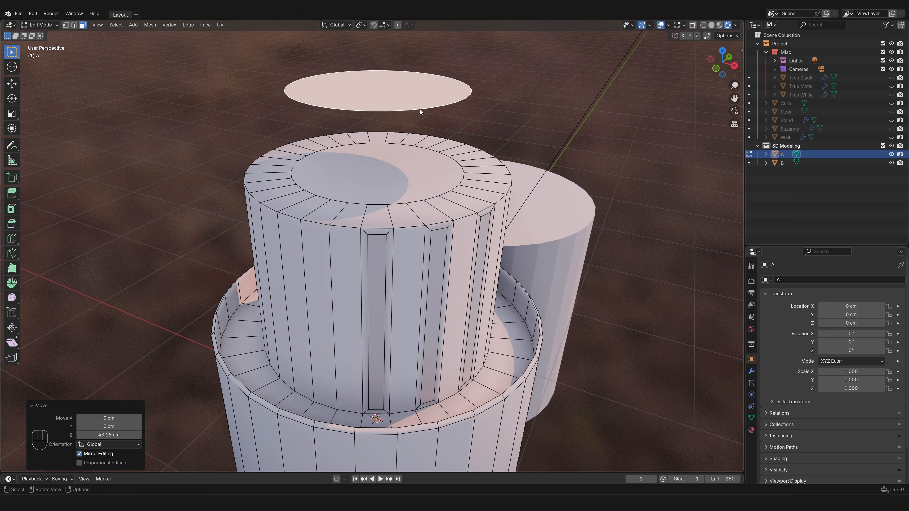
pyautogui.press('x')
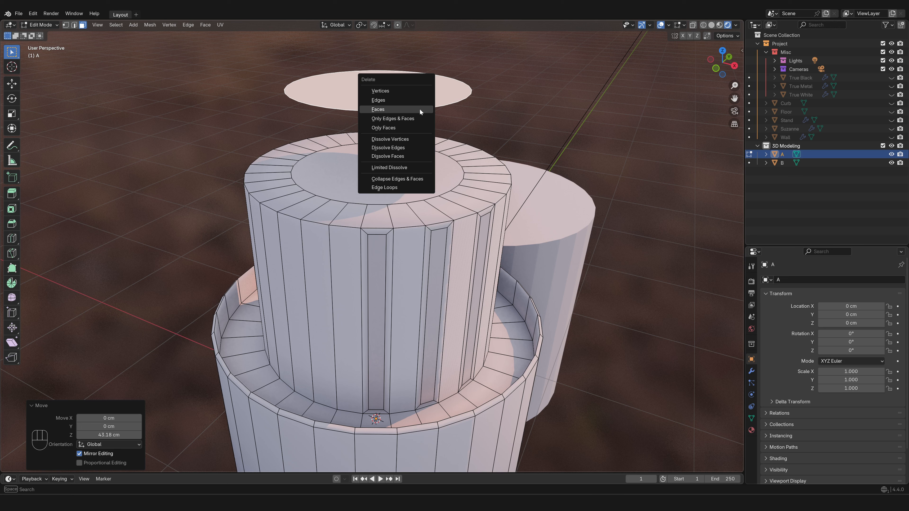
pyautogui.hotkey('ctrl', 'z')
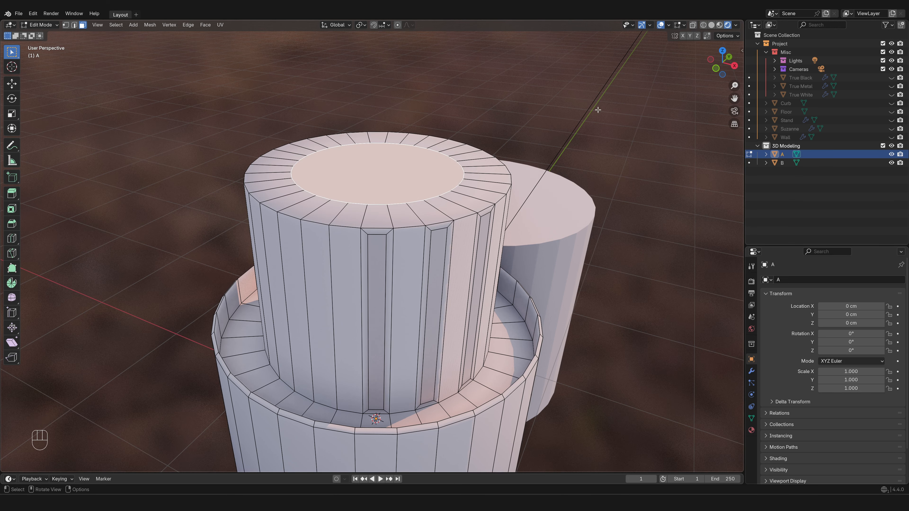
# - Select the entire mesh of cylinder A and merge its vertices by distance with a 0.01 cm threshold
pyautogui.press('a')
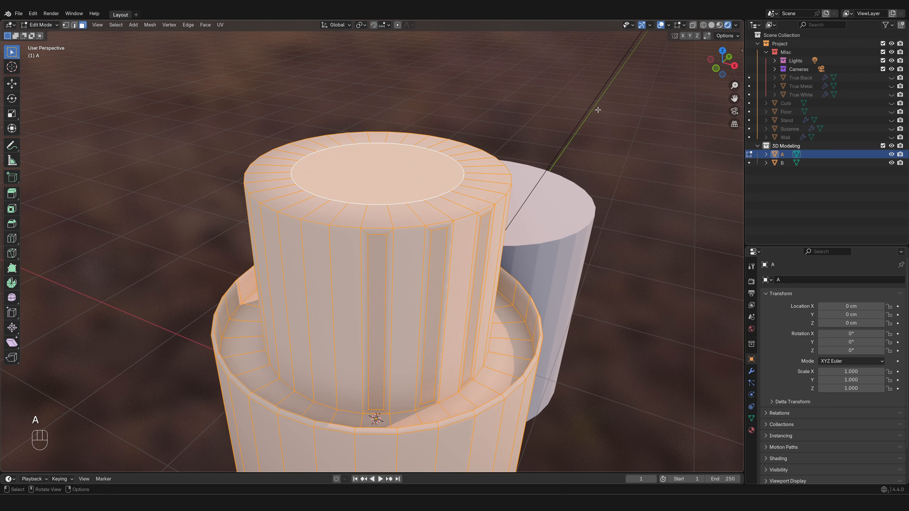
pyautogui.press('m')
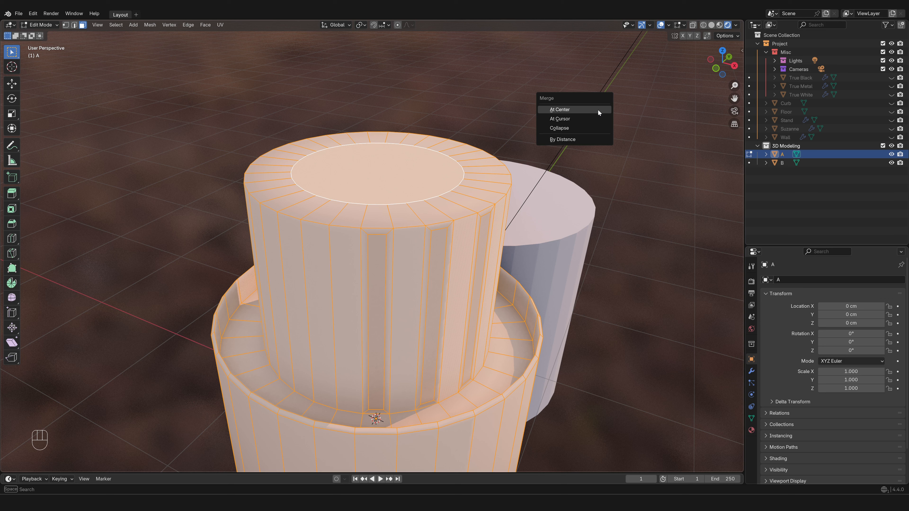
pyautogui.click(589, 138)
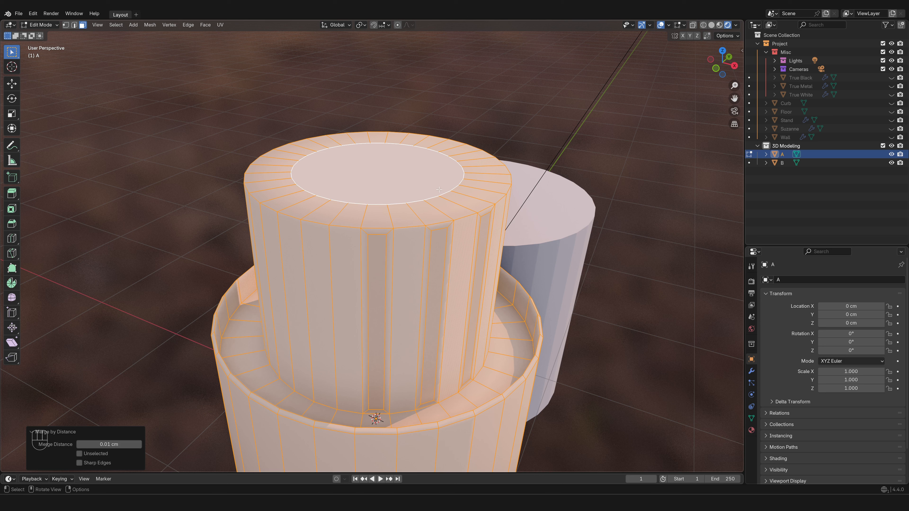
# - Separate the circular face on top of cylinder A's column into its own object, return to Object Mode, and select only that object
pyautogui.click(396, 172)
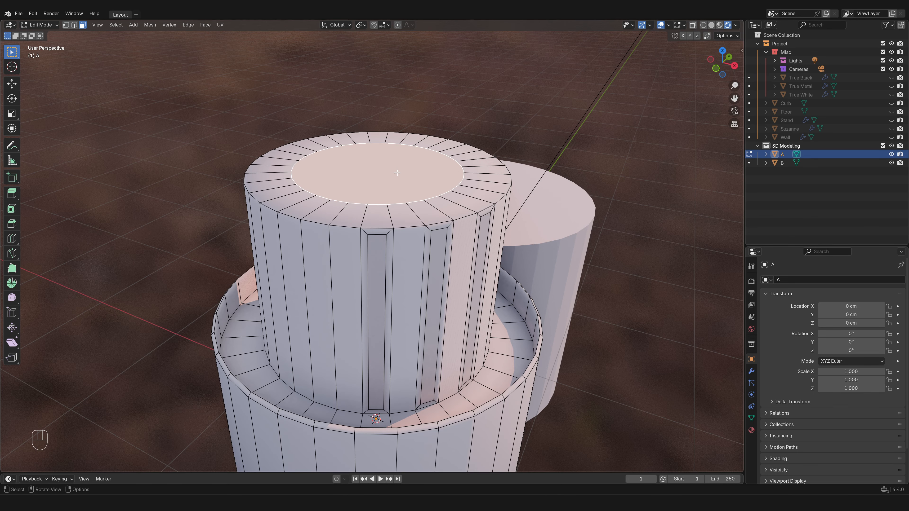
pyautogui.press('p')
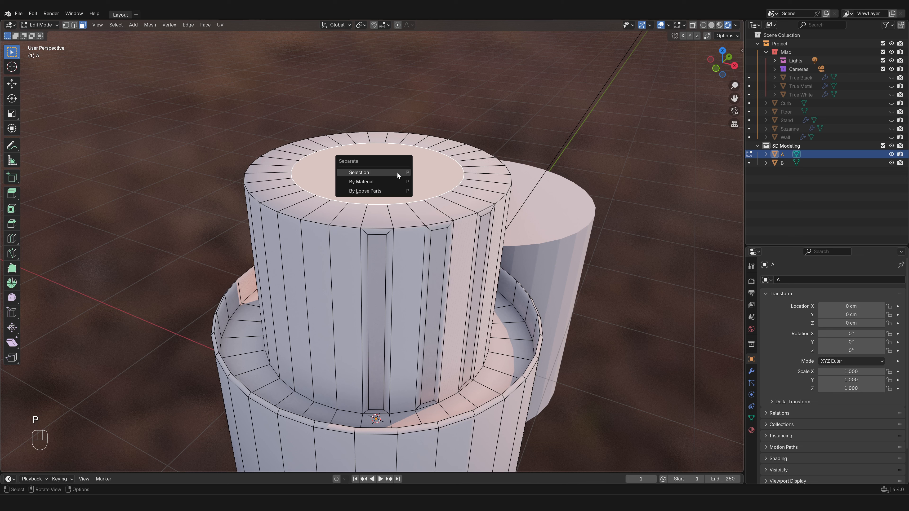
pyautogui.click(397, 172)
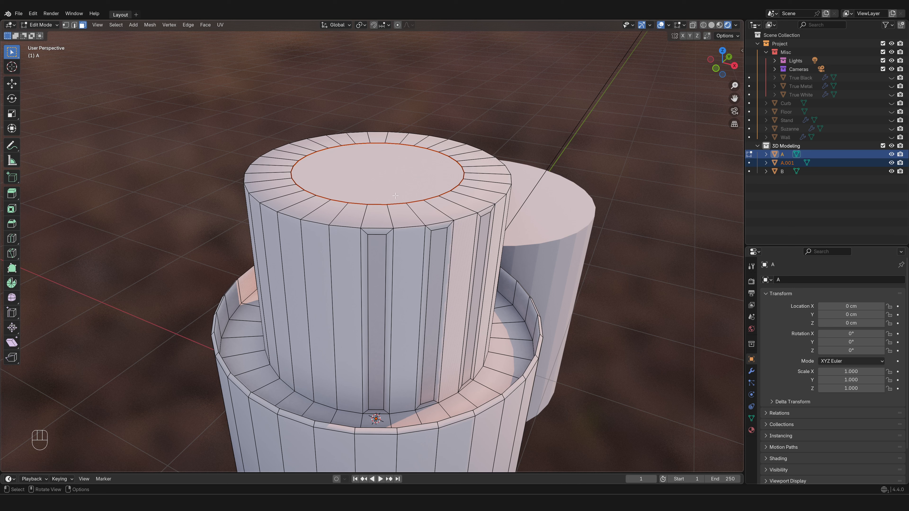
pyautogui.press('Tab')
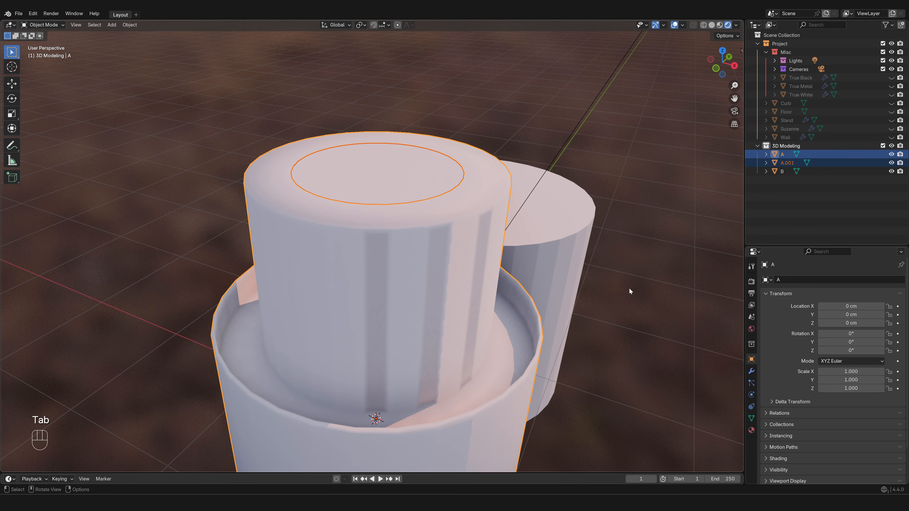
pyautogui.click(788, 163)
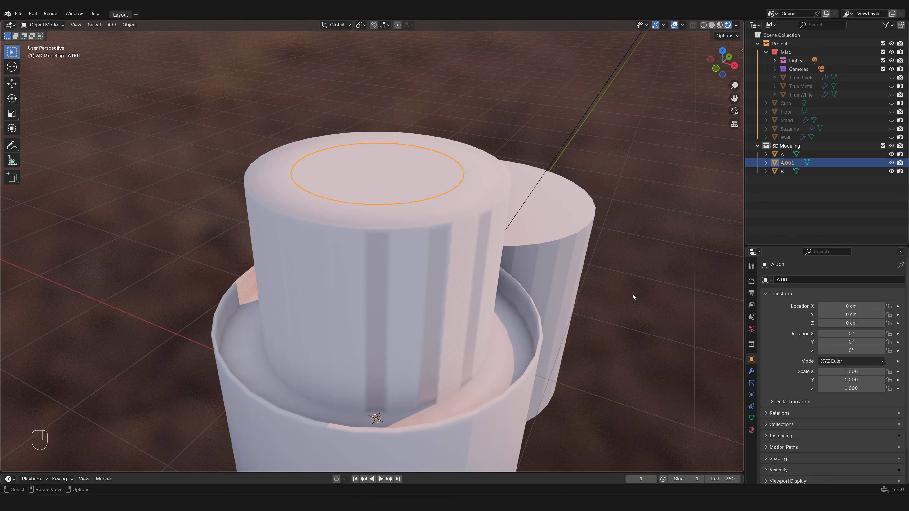
# - Select cylinders B and A plus the separated disc, with the disc as the active object, and join all three into one object
pyautogui.moveTo(632, 294); pyautogui.dragTo(592, 288, button='middle')
pyautogui.click(536, 294)
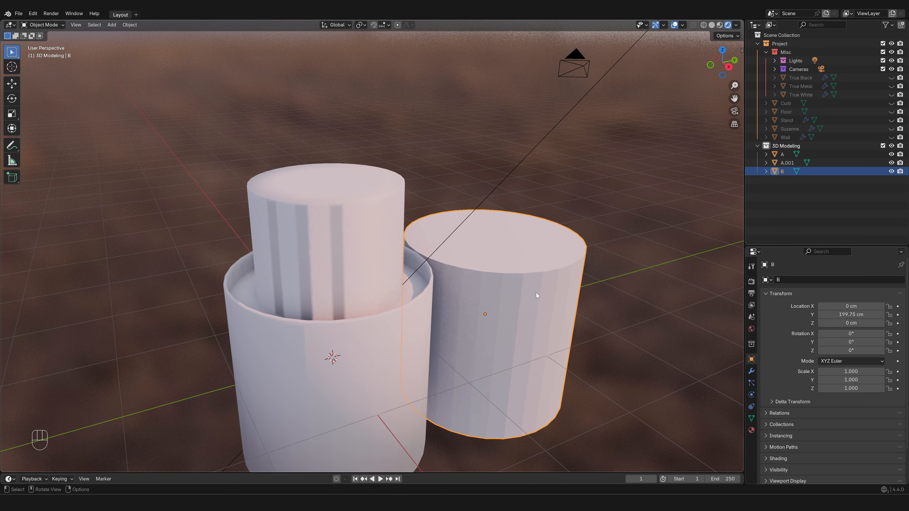
pyautogui.keyDown('shift'); pyautogui.click(350, 345); pyautogui.keyUp('shift')
pyautogui.keyDown('shift'); pyautogui.click(322, 178); pyautogui.keyUp('shift')
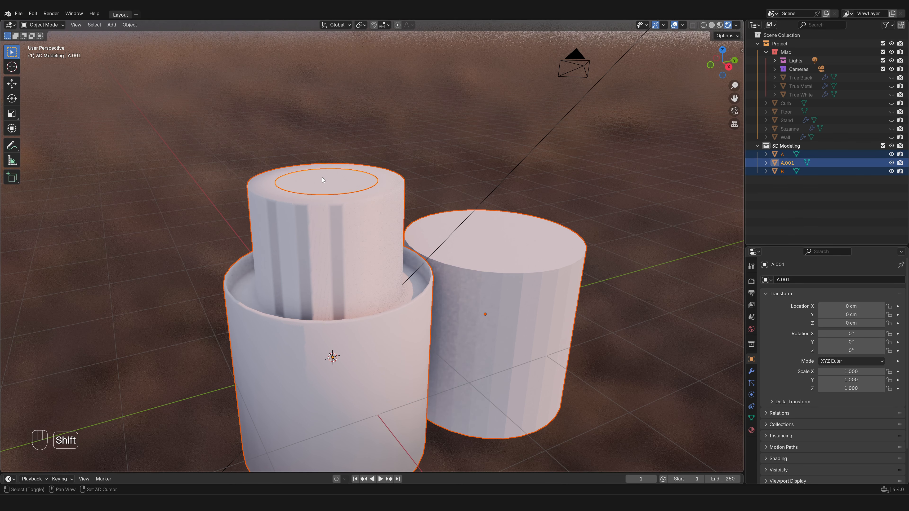
pyautogui.rightClick(322, 177)
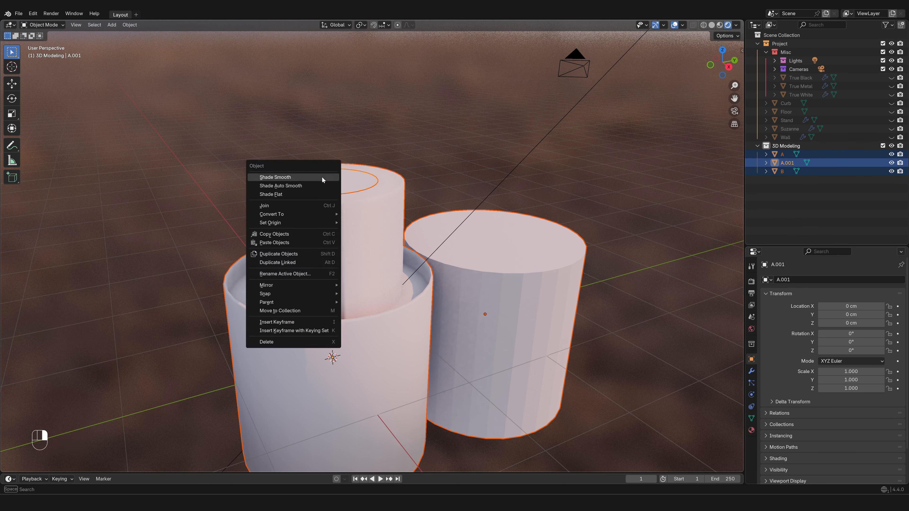
pyautogui.click(311, 204)
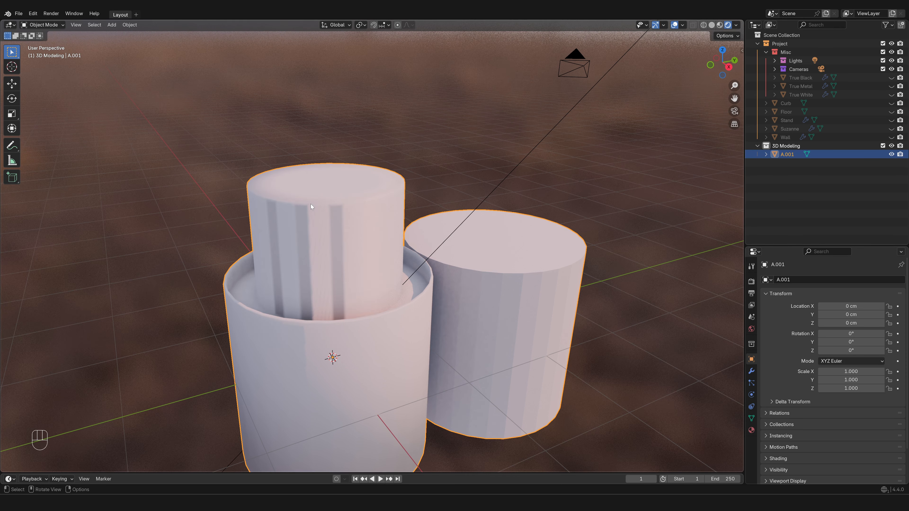
# - Enter Edit Mode on the joined object and merge all its vertices by distance with a 0.01 cm threshold
pyautogui.press('Tab')
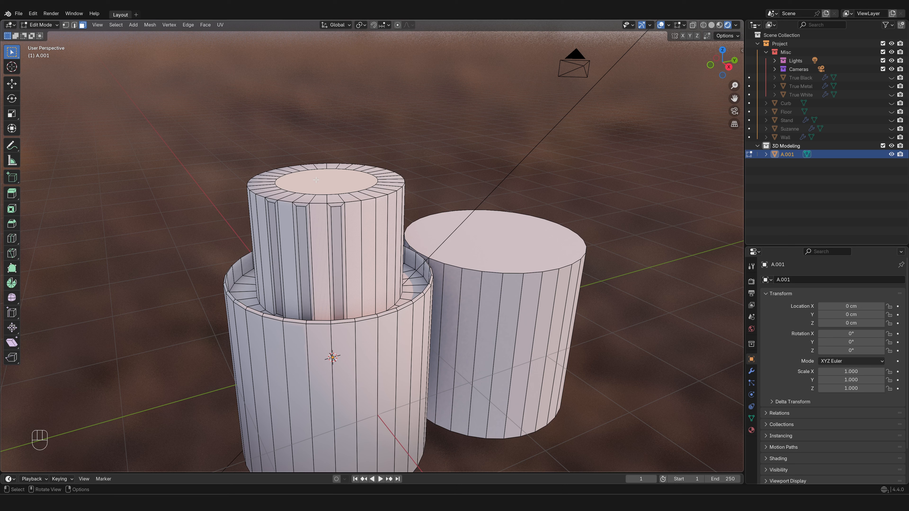
pyautogui.press('g')
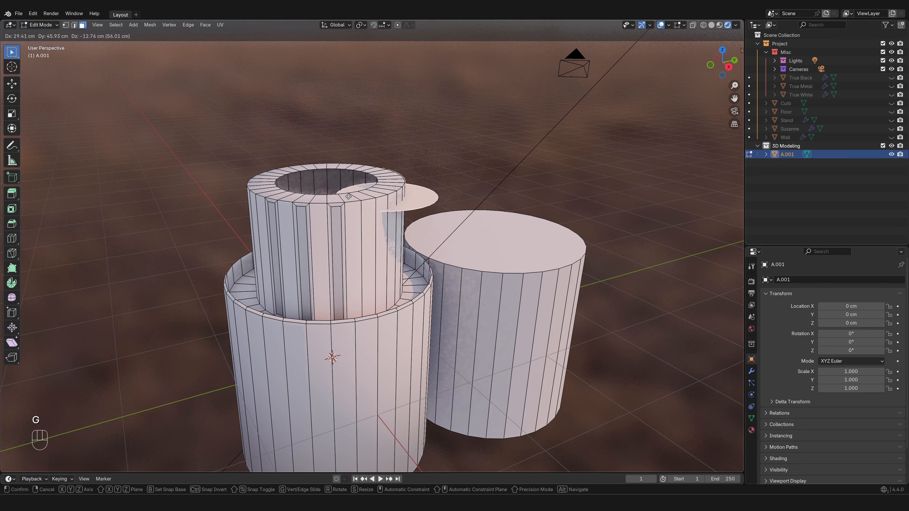
pyautogui.rightClick(429, 121)
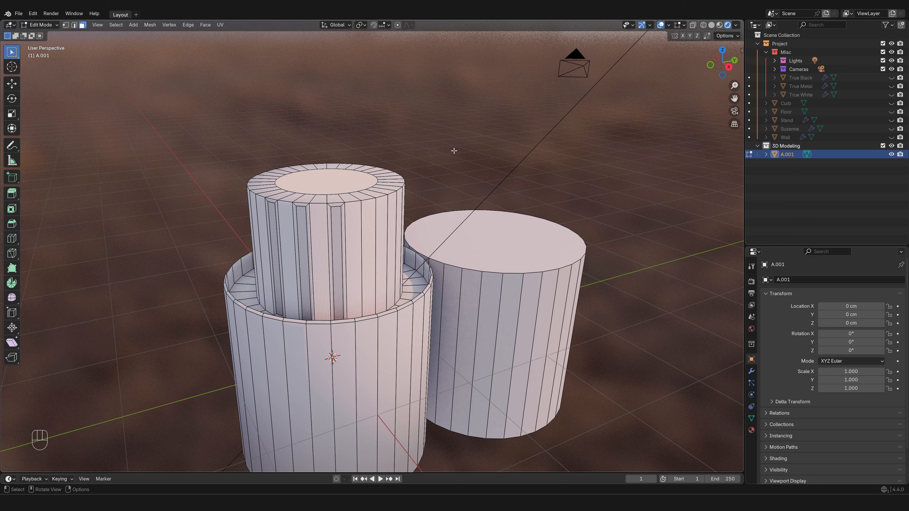
pyautogui.press('a')
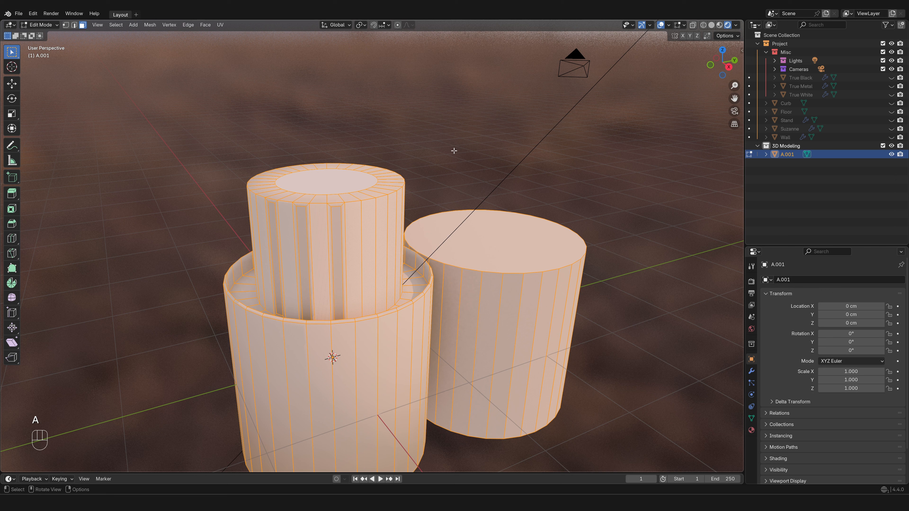
pyautogui.press('m')
pyautogui.click(453, 151)
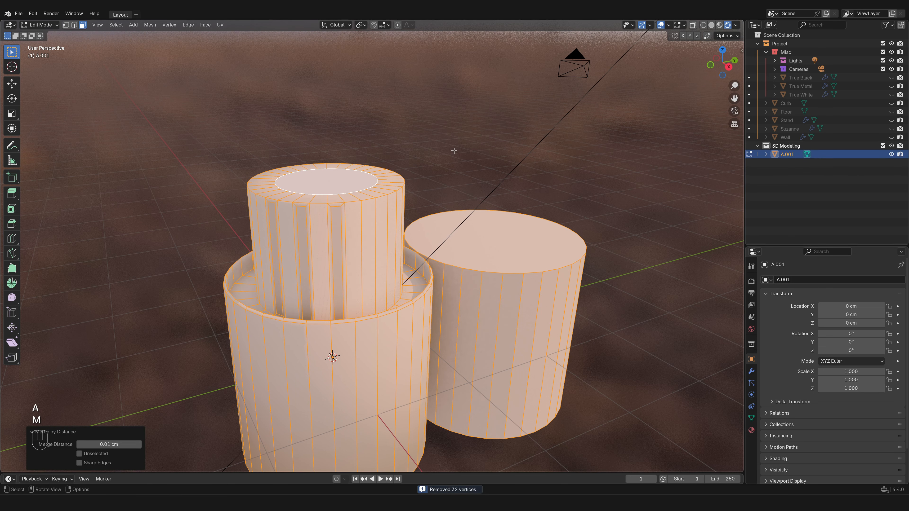
# - Try a free move of the circular face on top of the column to test its attachment to the surrounding ring
pyautogui.click(325, 181)
pyautogui.press('g')
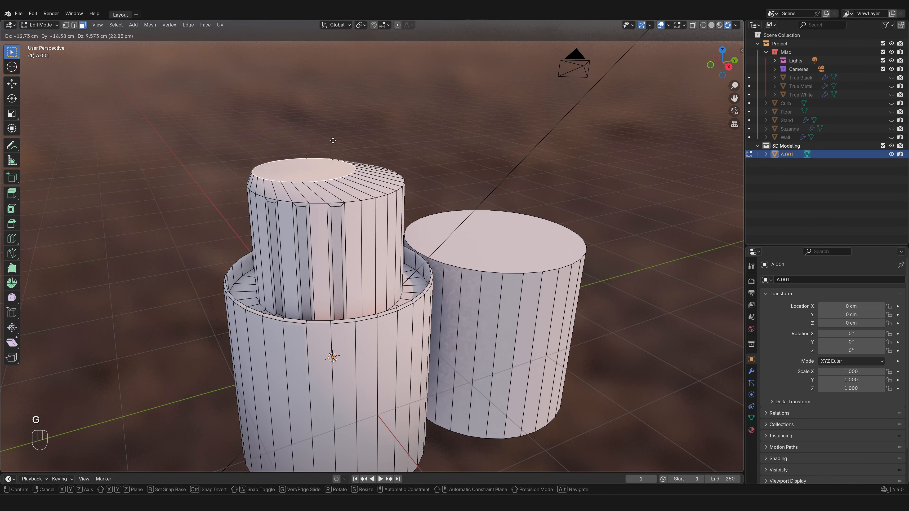
pyautogui.click(295, 215)
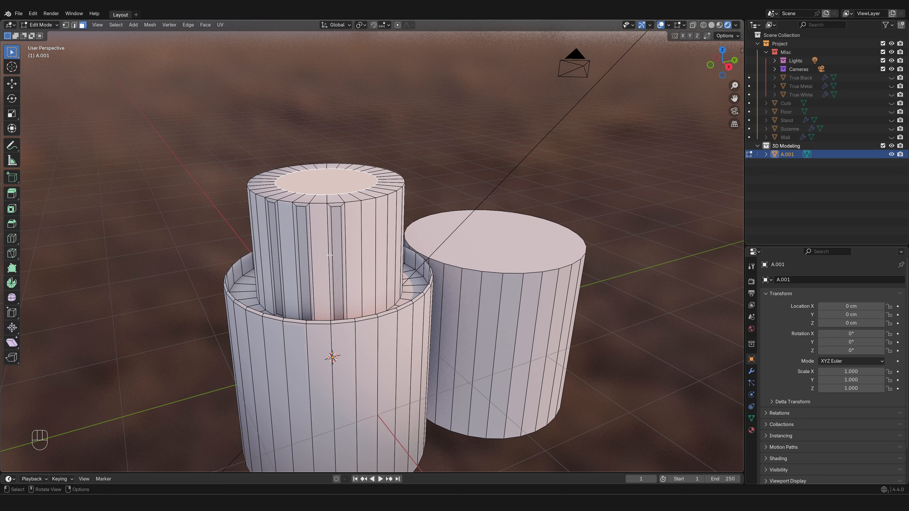
# - In vertex selection mode, connect one inner vertex of the column's top ring to two outer rim vertices with diagonal edges
pyautogui.press('1')
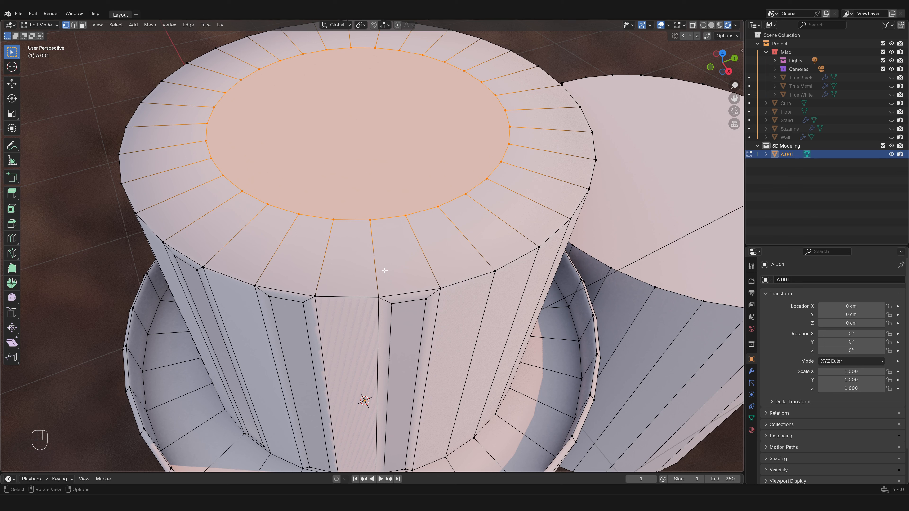
pyautogui.click(407, 221)
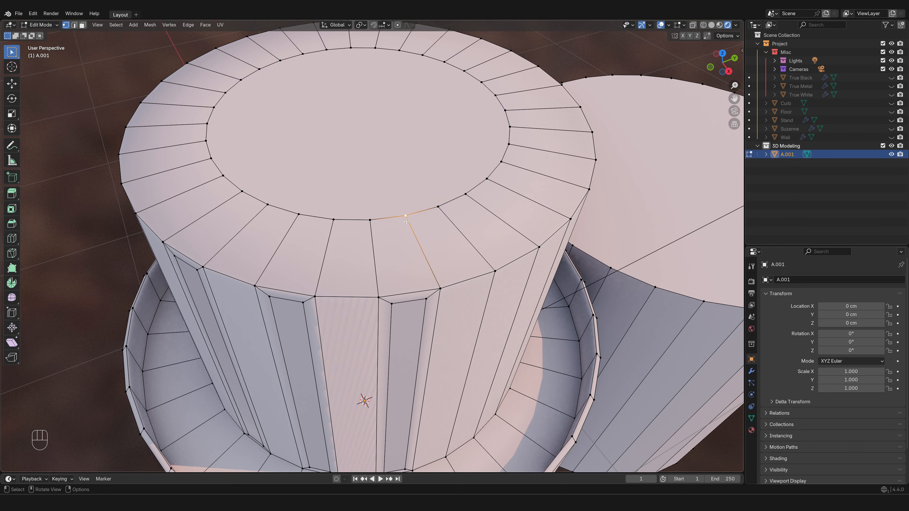
pyautogui.keyDown('shift'); pyautogui.click(381, 296); pyautogui.keyUp('shift')
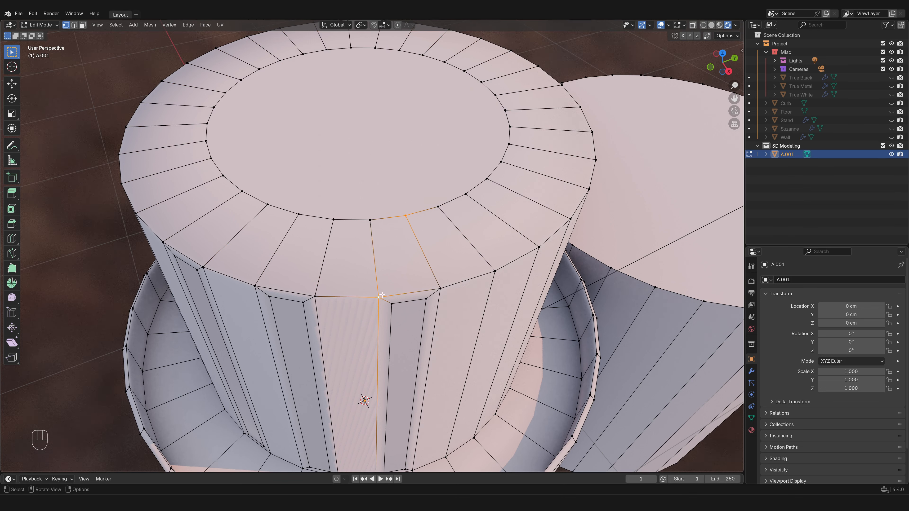
pyautogui.press('j')
pyautogui.click(407, 216)
pyautogui.keyDown('shift'); pyautogui.click(496, 270); pyautogui.keyUp('shift')
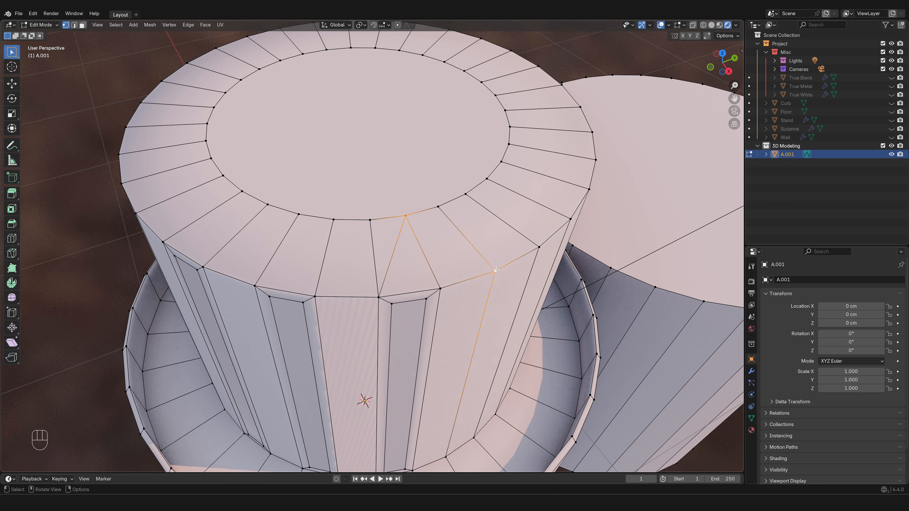
pyautogui.press('j')
# - Extend the zigzag around the top ring by connecting four alternating outer and inner rim vertices in one vertex path
pyautogui.click(494, 271)
pyautogui.keyDown('shift'); pyautogui.click(465, 194); pyautogui.keyUp('shift')
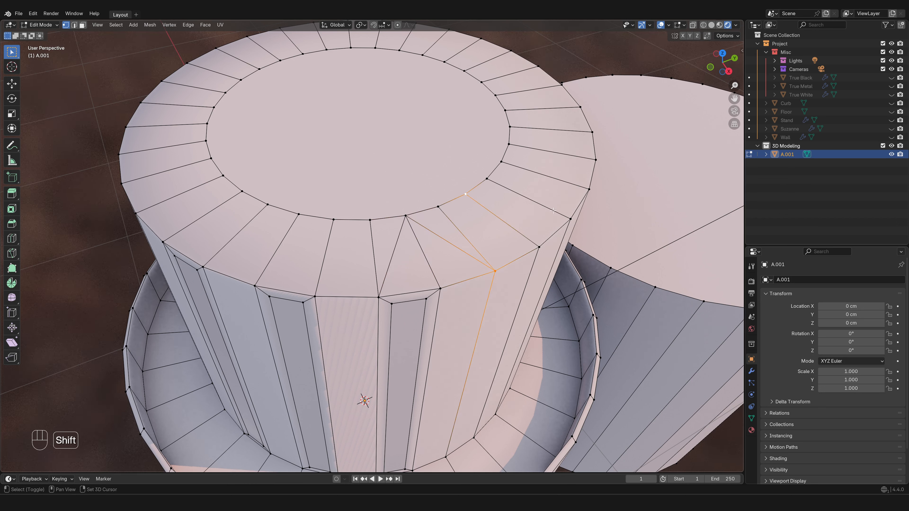
pyautogui.keyDown('shift'); pyautogui.click(570, 219); pyautogui.keyUp('shift')
pyautogui.keyDown('shift'); pyautogui.click(501, 162); pyautogui.keyUp('shift')
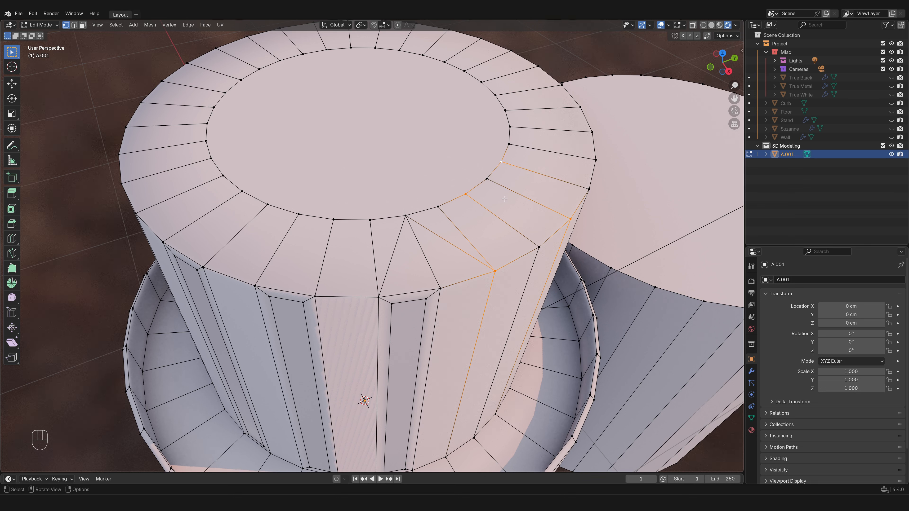
pyautogui.press('j')
# - Cut a five-point zigzag line across the triangulated faces of the top ring with the Knife tool
pyautogui.press('k')
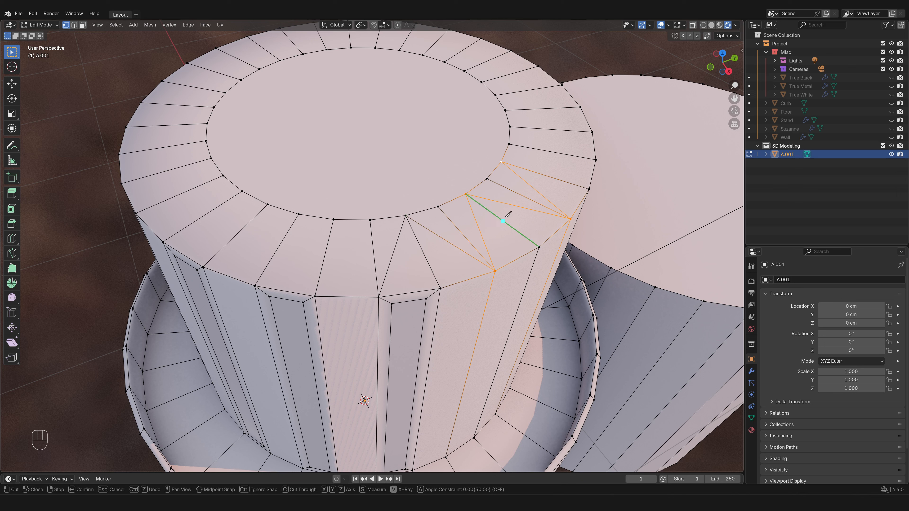
pyautogui.click(395, 247)
pyautogui.click(433, 273)
pyautogui.click(441, 238)
pyautogui.click(447, 217)
pyautogui.click(480, 232)
pyautogui.press('Return')
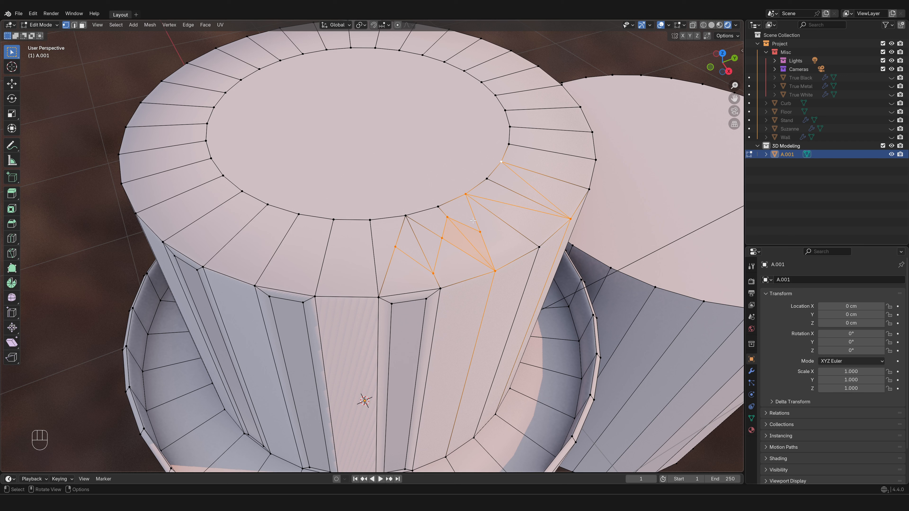
# - Select an inner rim vertex of the top ring beside the zigzag cuts and slide it along its connected edges
pyautogui.click(333, 219)
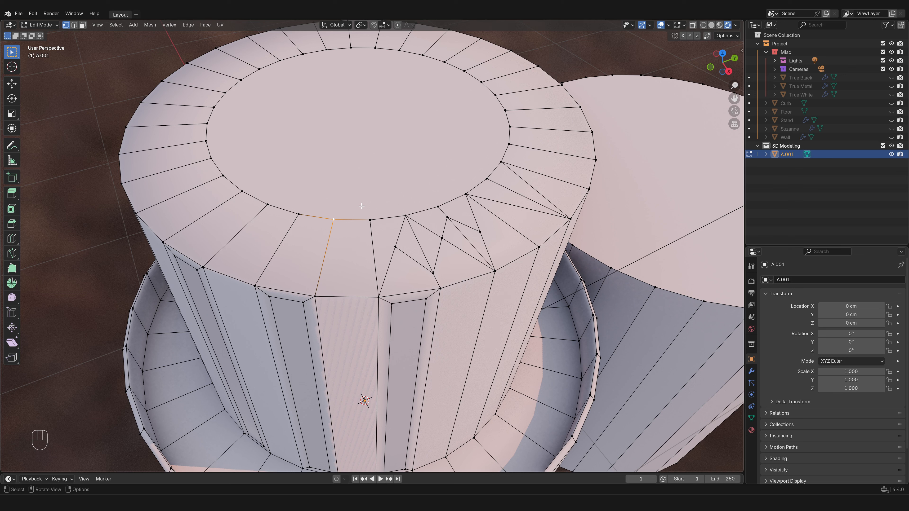
pyautogui.press('g')
pyautogui.press('g')
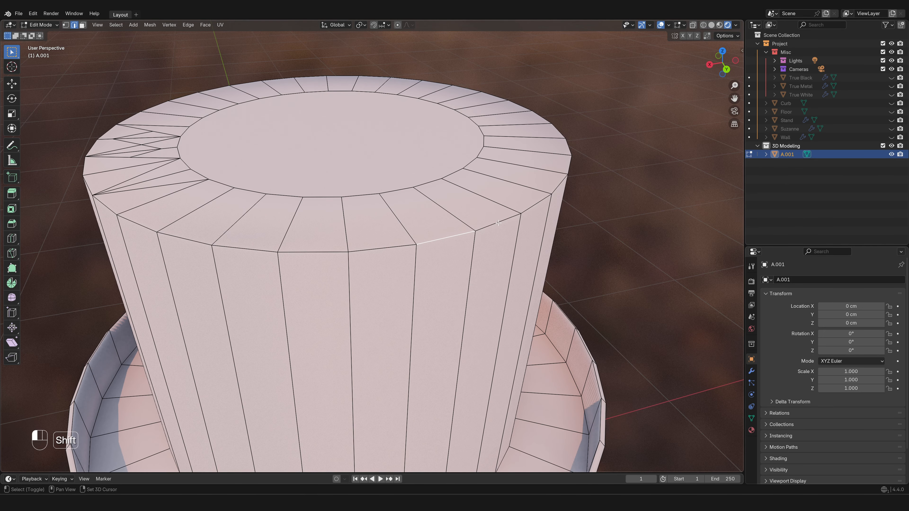
# - Try an edge slide on three consecutive outer rim edges of the column's top
pyautogui.keyDown('ctrl'); pyautogui.click(540, 200); pyautogui.keyUp('ctrl')
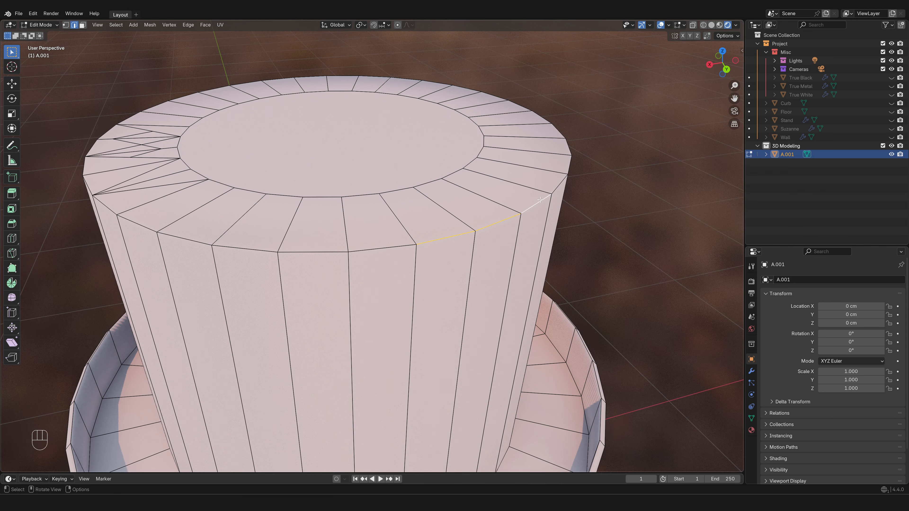
pyautogui.press('g')
pyautogui.press('g')
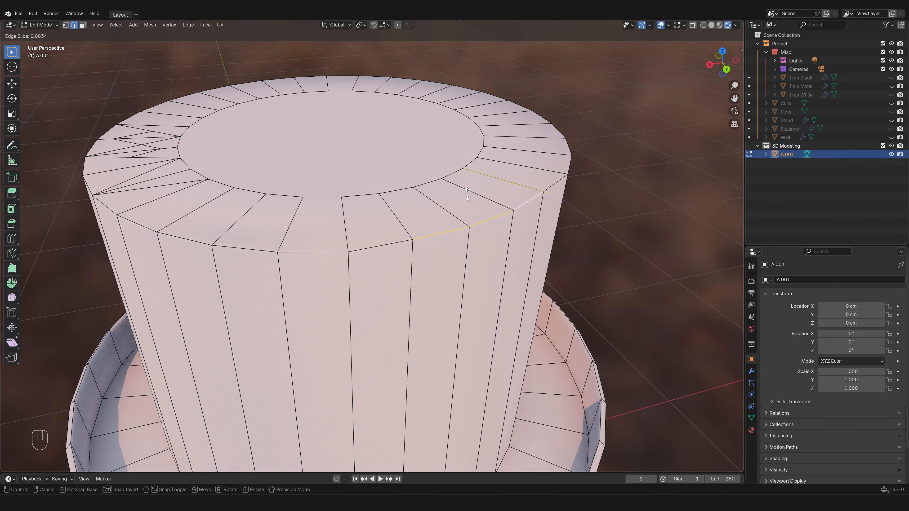
pyautogui.rightClick(466, 180)
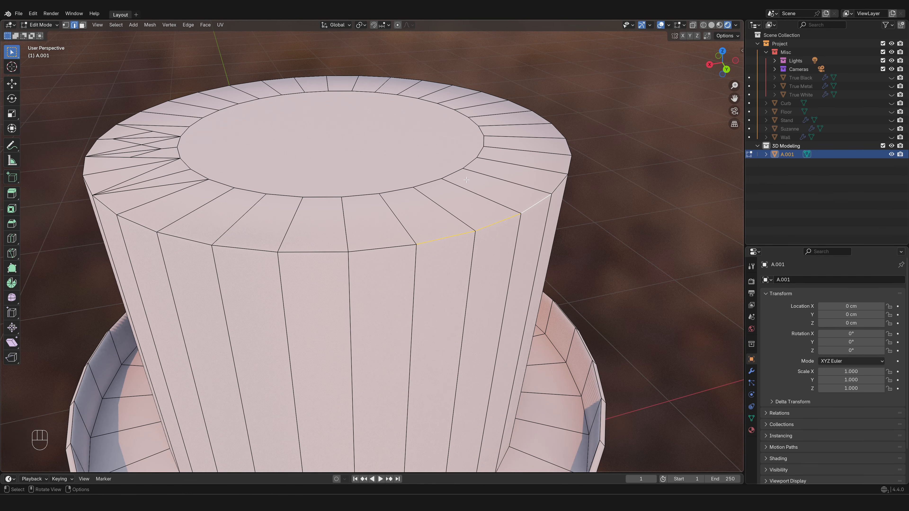
# - Try to rip a single selected face of the column's top ring
pyautogui.press('3')
pyautogui.click(423, 211)
pyautogui.press('v')
# - Rip the mesh along a radial top-ring edge and the vertical side edge below it, offsetting the ripped side about -4 cm along X
pyautogui.press('2')
pyautogui.click(444, 209)
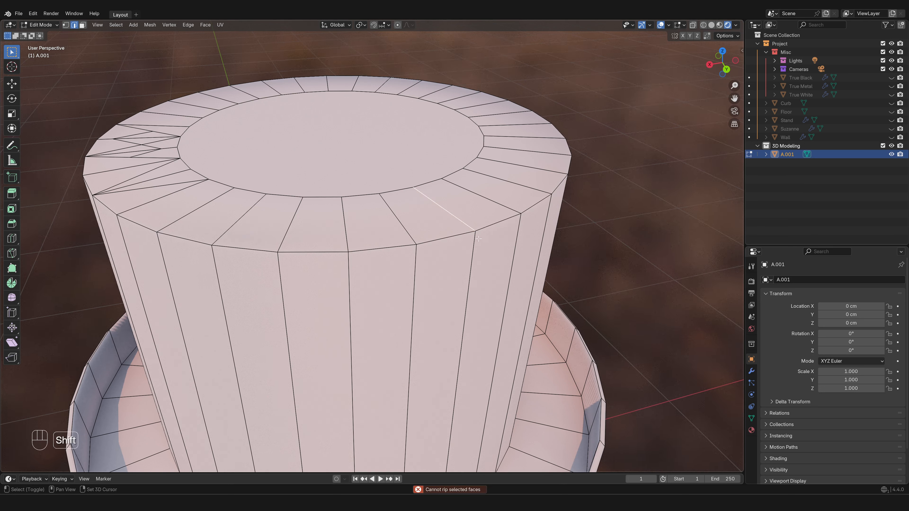
pyautogui.keyDown('shift'); pyautogui.click(478, 239); pyautogui.keyUp('shift')
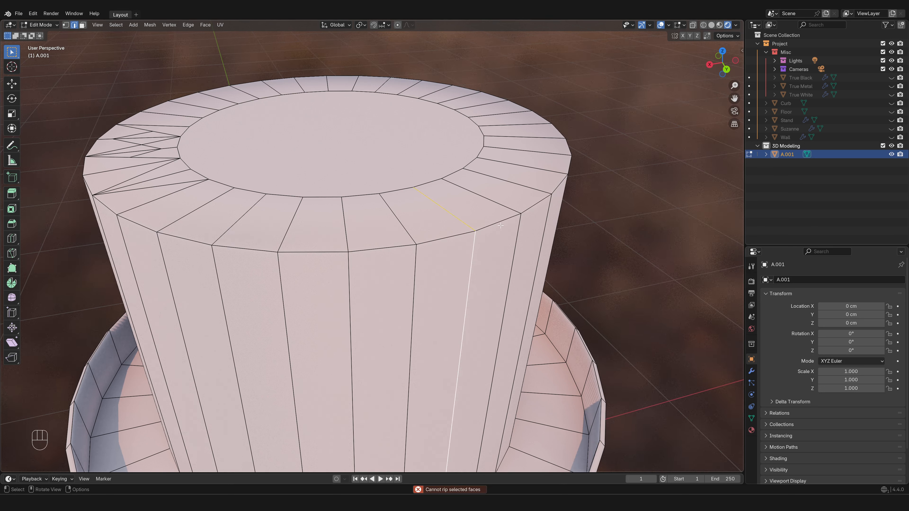
pyautogui.press('v')
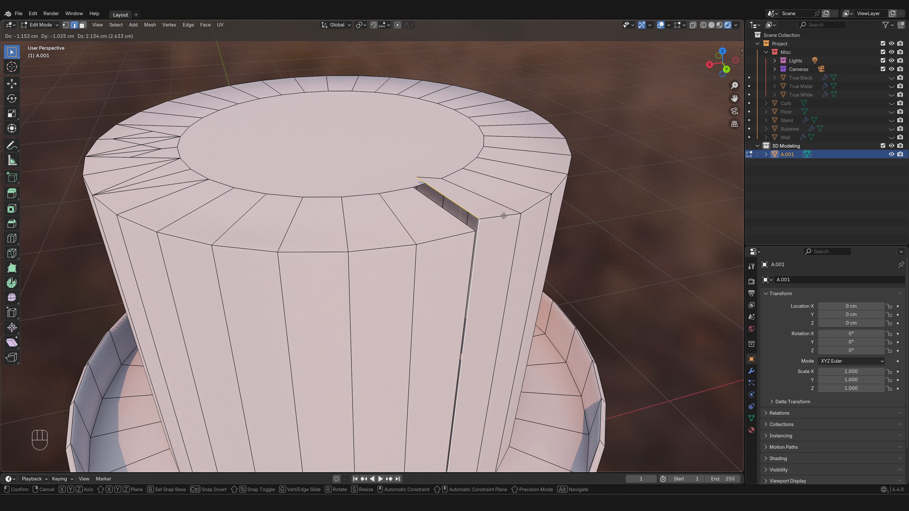
pyautogui.press('x')
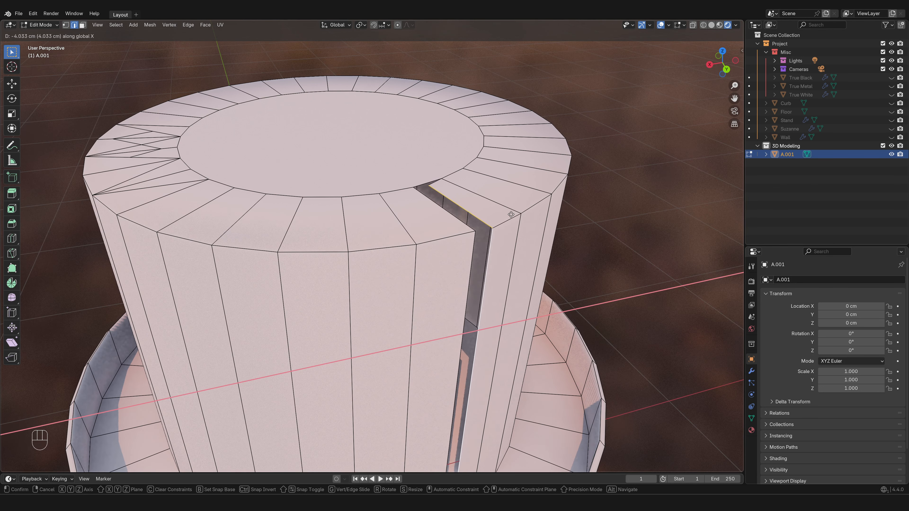
pyautogui.click(512, 213)
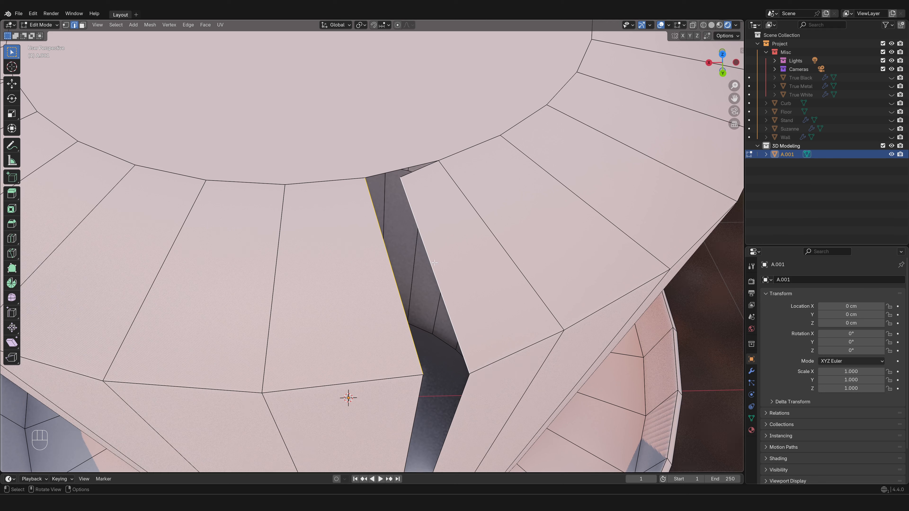
# - Fill the ripped gap in the column's top ring with a new face and close the side gap with Bridge Edge Loops, then deselect everything
pyautogui.keyDown('alt'); pyautogui.keyDown('shift'); pyautogui.click(383, 174); pyautogui.keyUp('shift'); pyautogui.keyUp('alt')
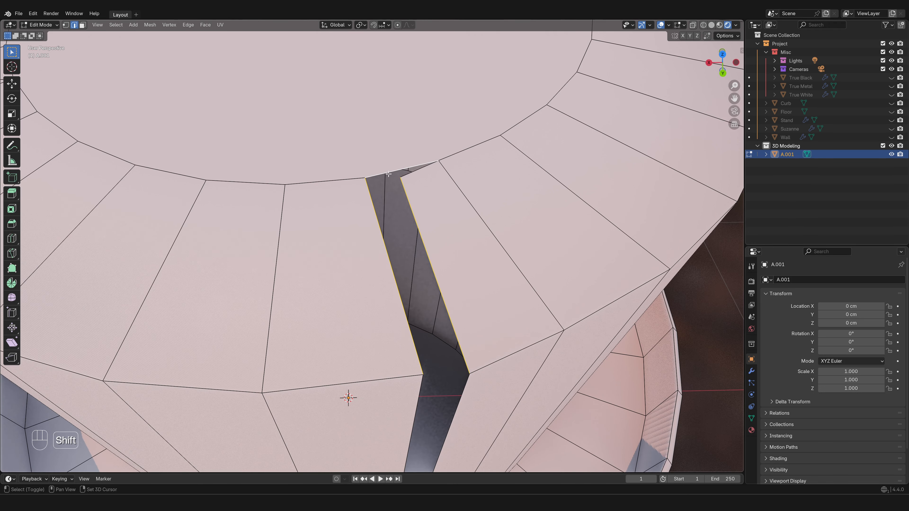
pyautogui.press('f')
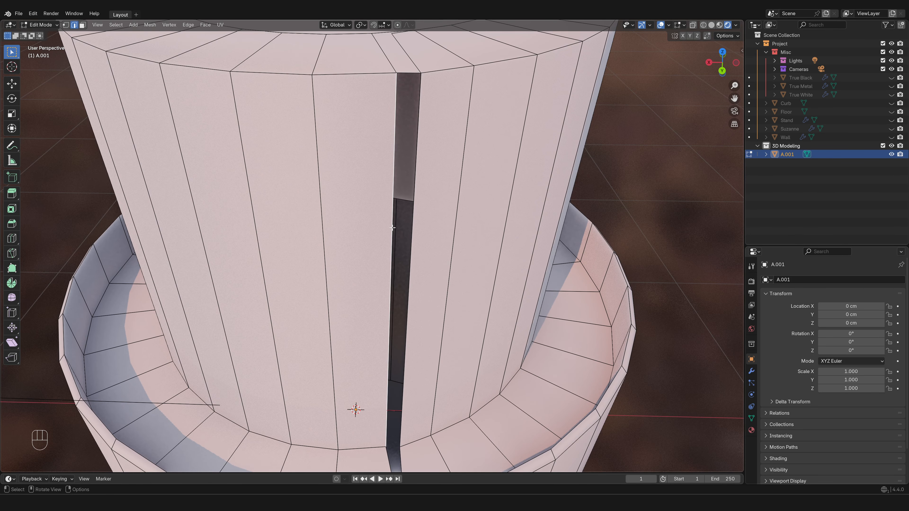
pyautogui.keyDown('shift'); pyautogui.click(439, 215); pyautogui.keyUp('shift')
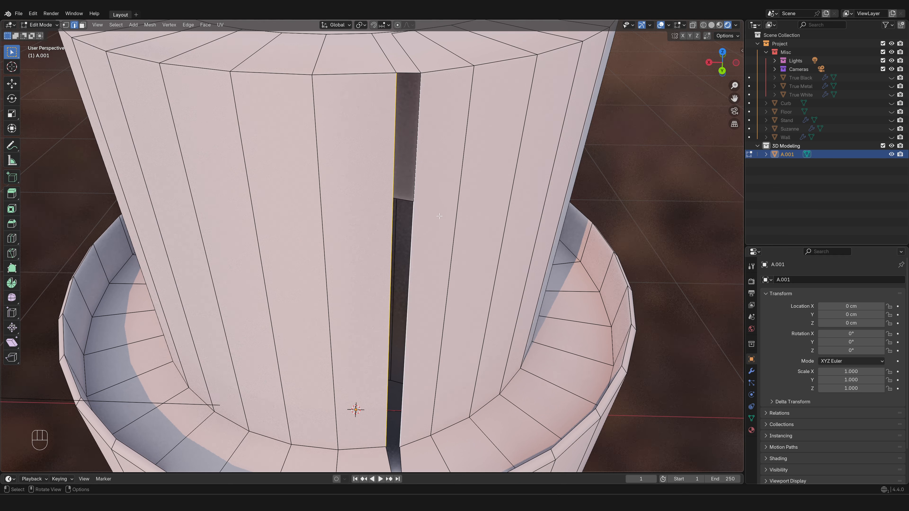
pyautogui.rightClick(438, 215)
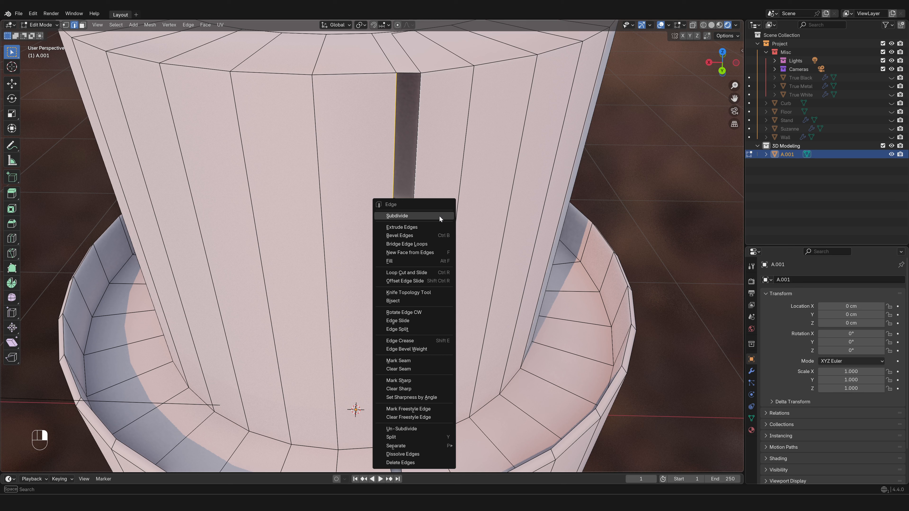
pyautogui.click(435, 244)
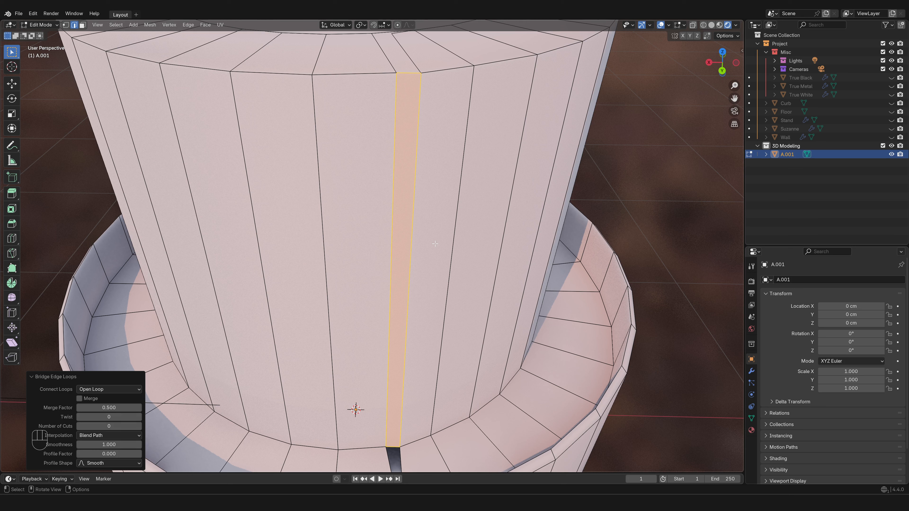
pyautogui.click(628, 179)
pyautogui.hotkey('ctrl', 'v')
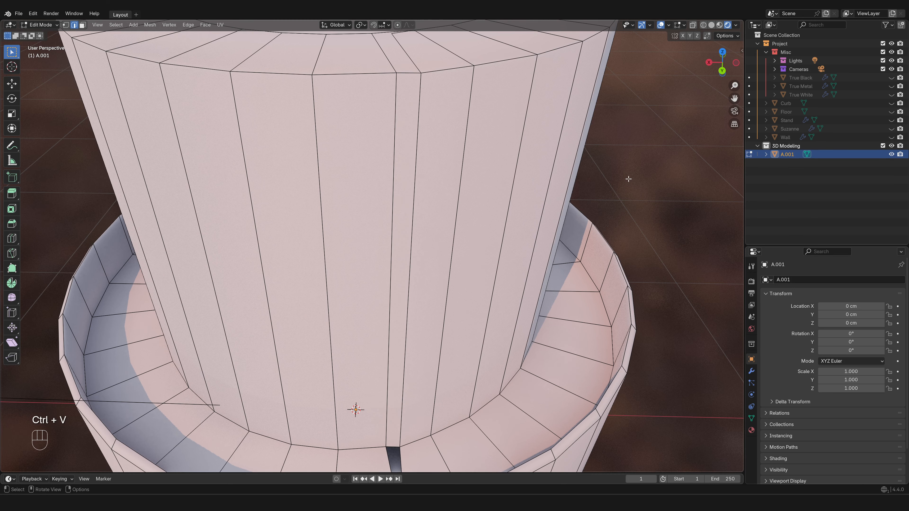
pyautogui.hotkey('ctrl', 'e')
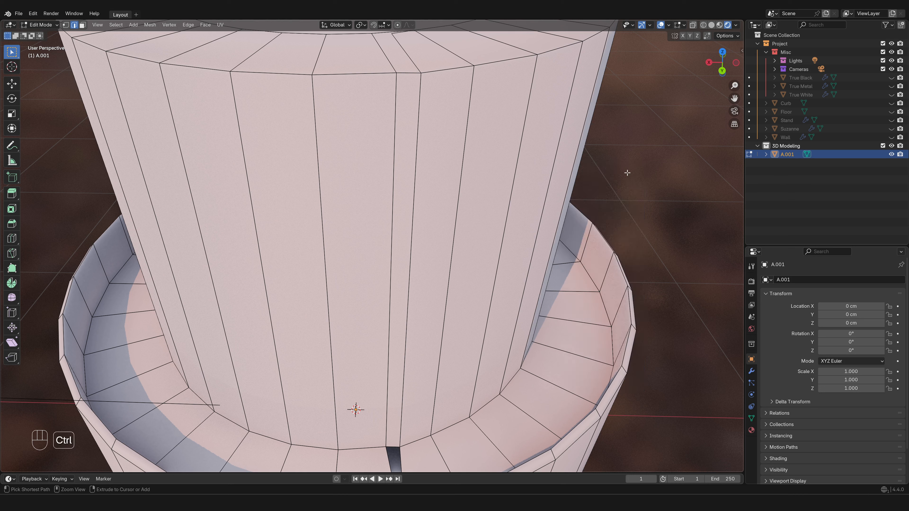
pyautogui.hotkey('ctrl', 'f')
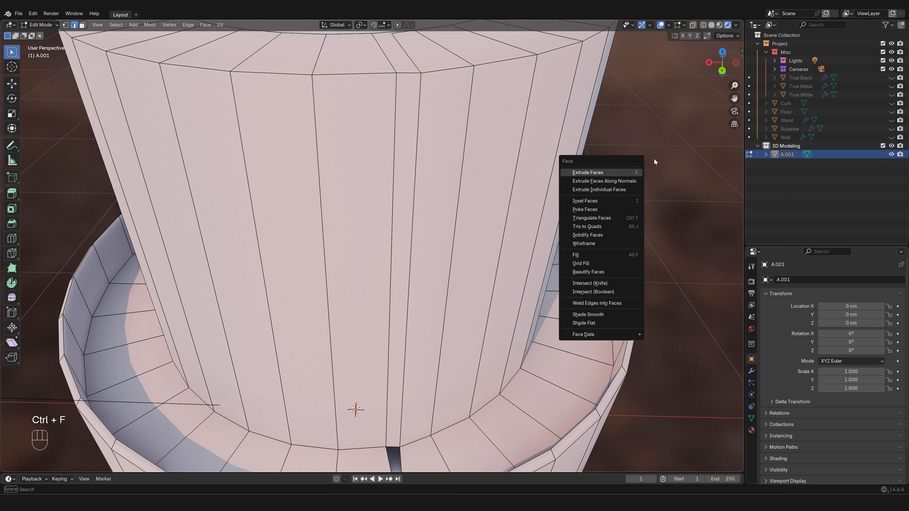
pyautogui.hotkey('ctrl', 'v')
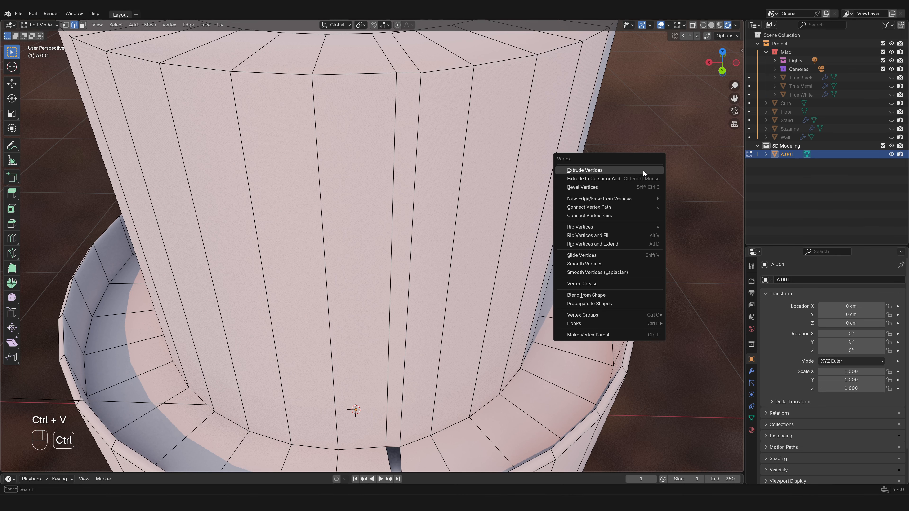